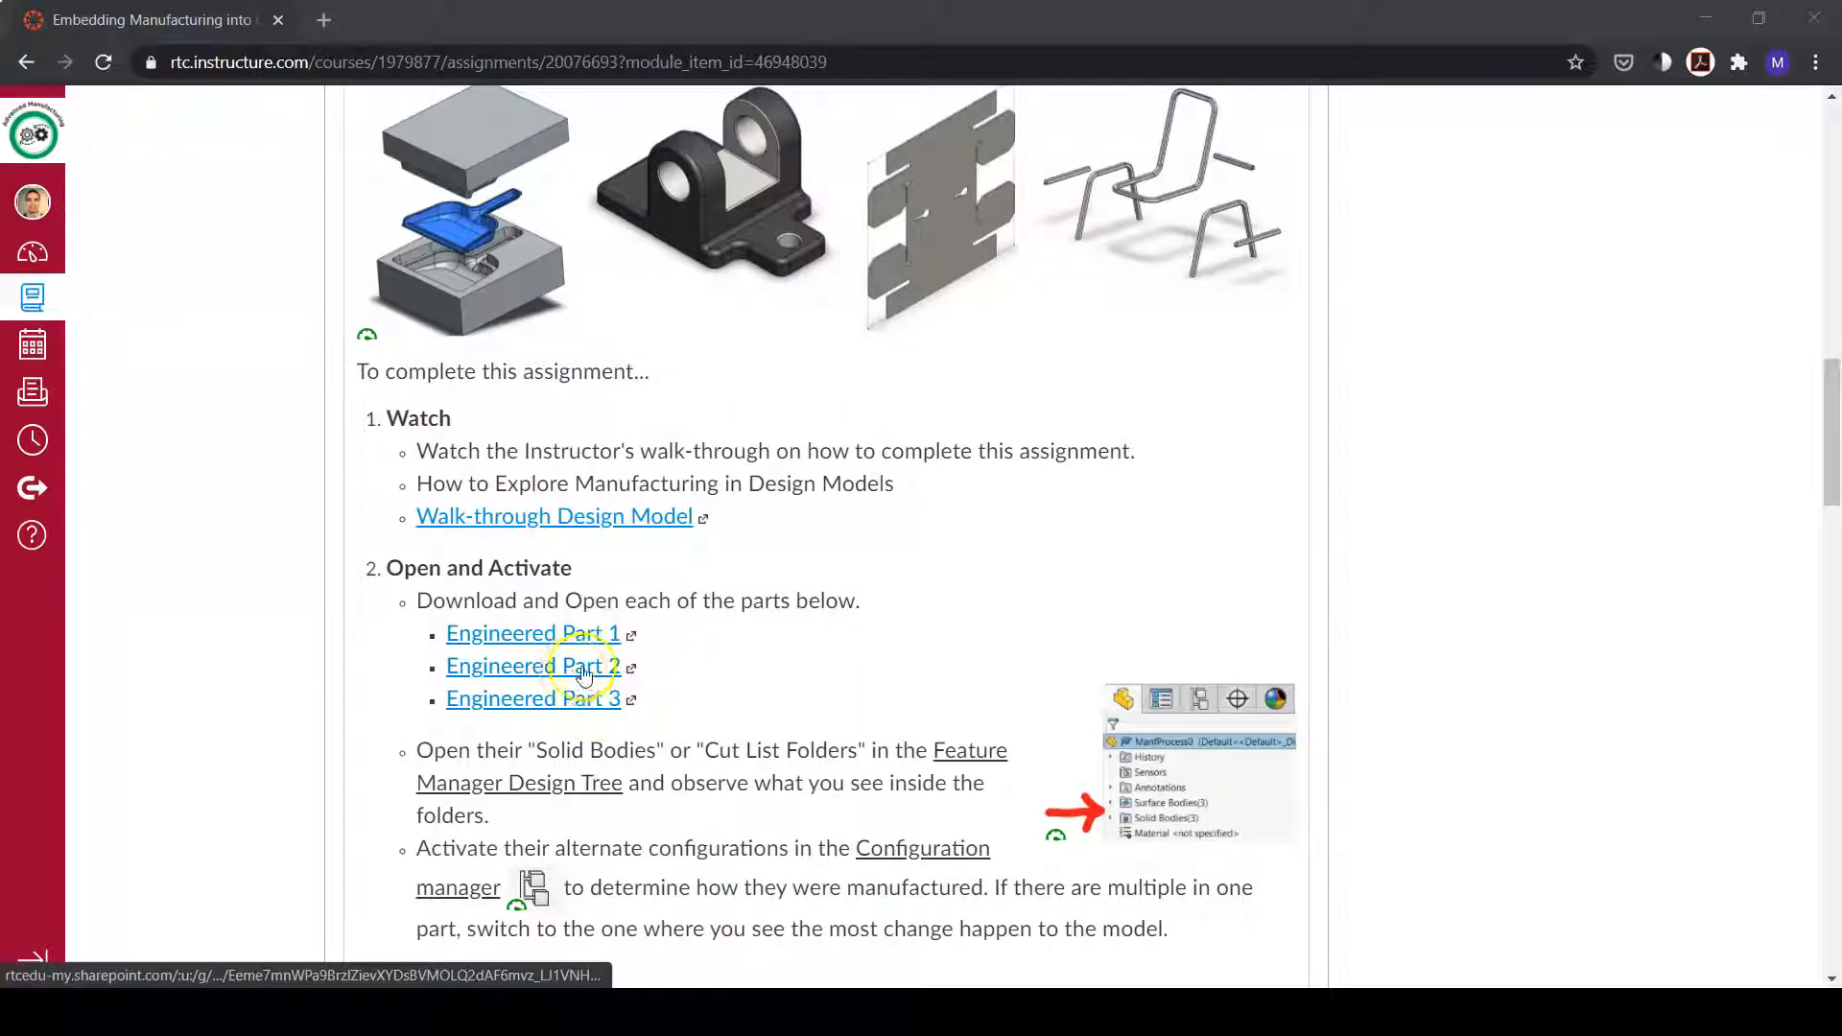
Step: Download the walk-through design model ManfProcess0.SLDPRT from the assignment page into the Downloads folder
left_click(660, 520)
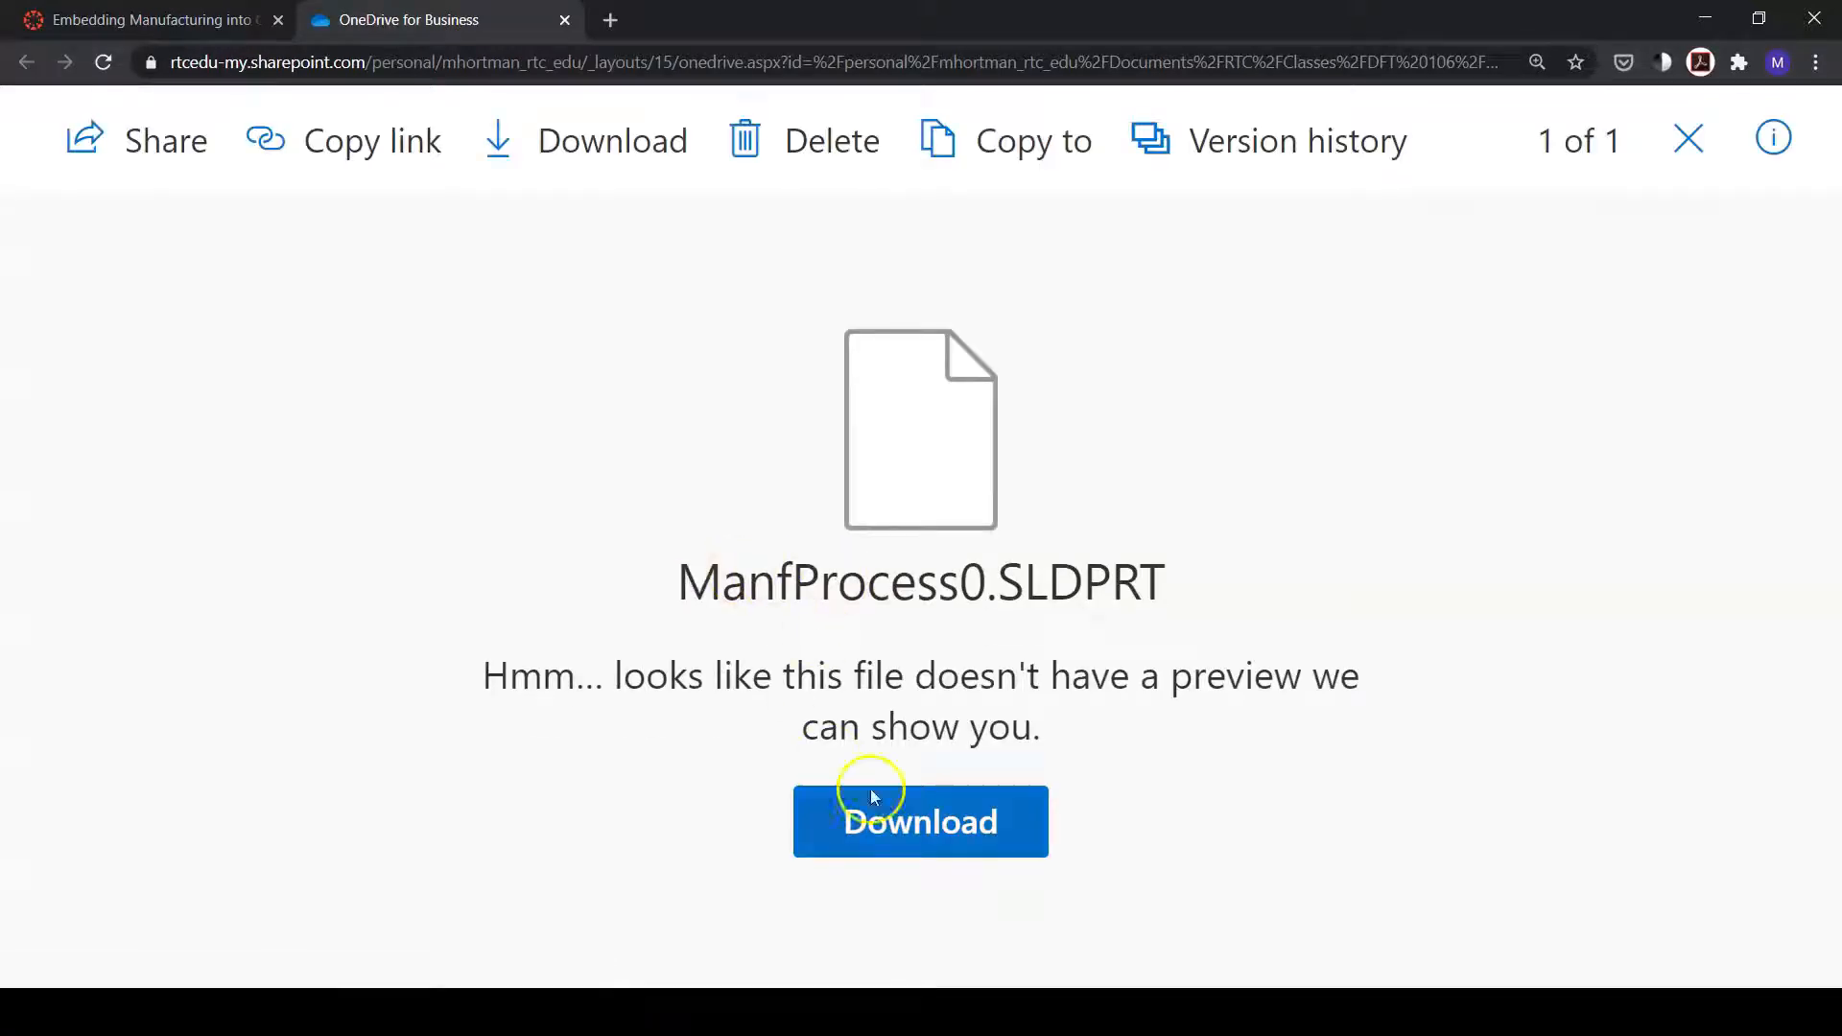
left_click(930, 823)
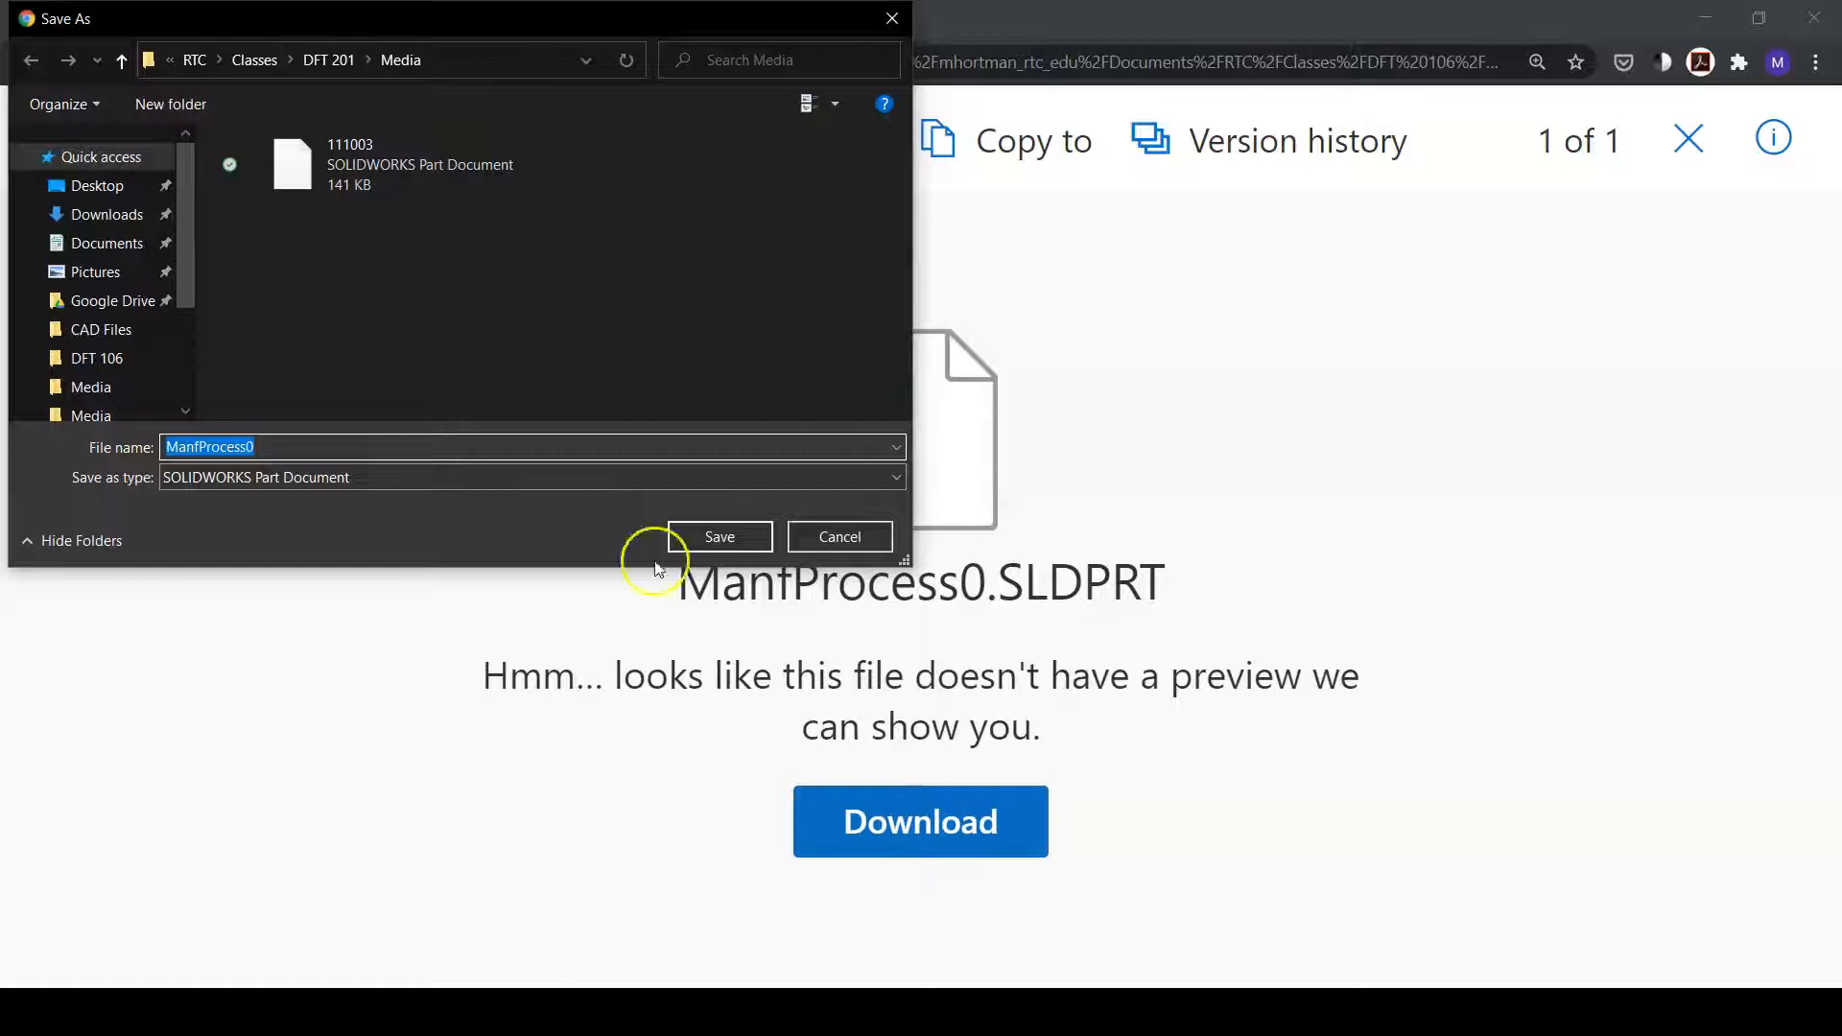
left_click(108, 216)
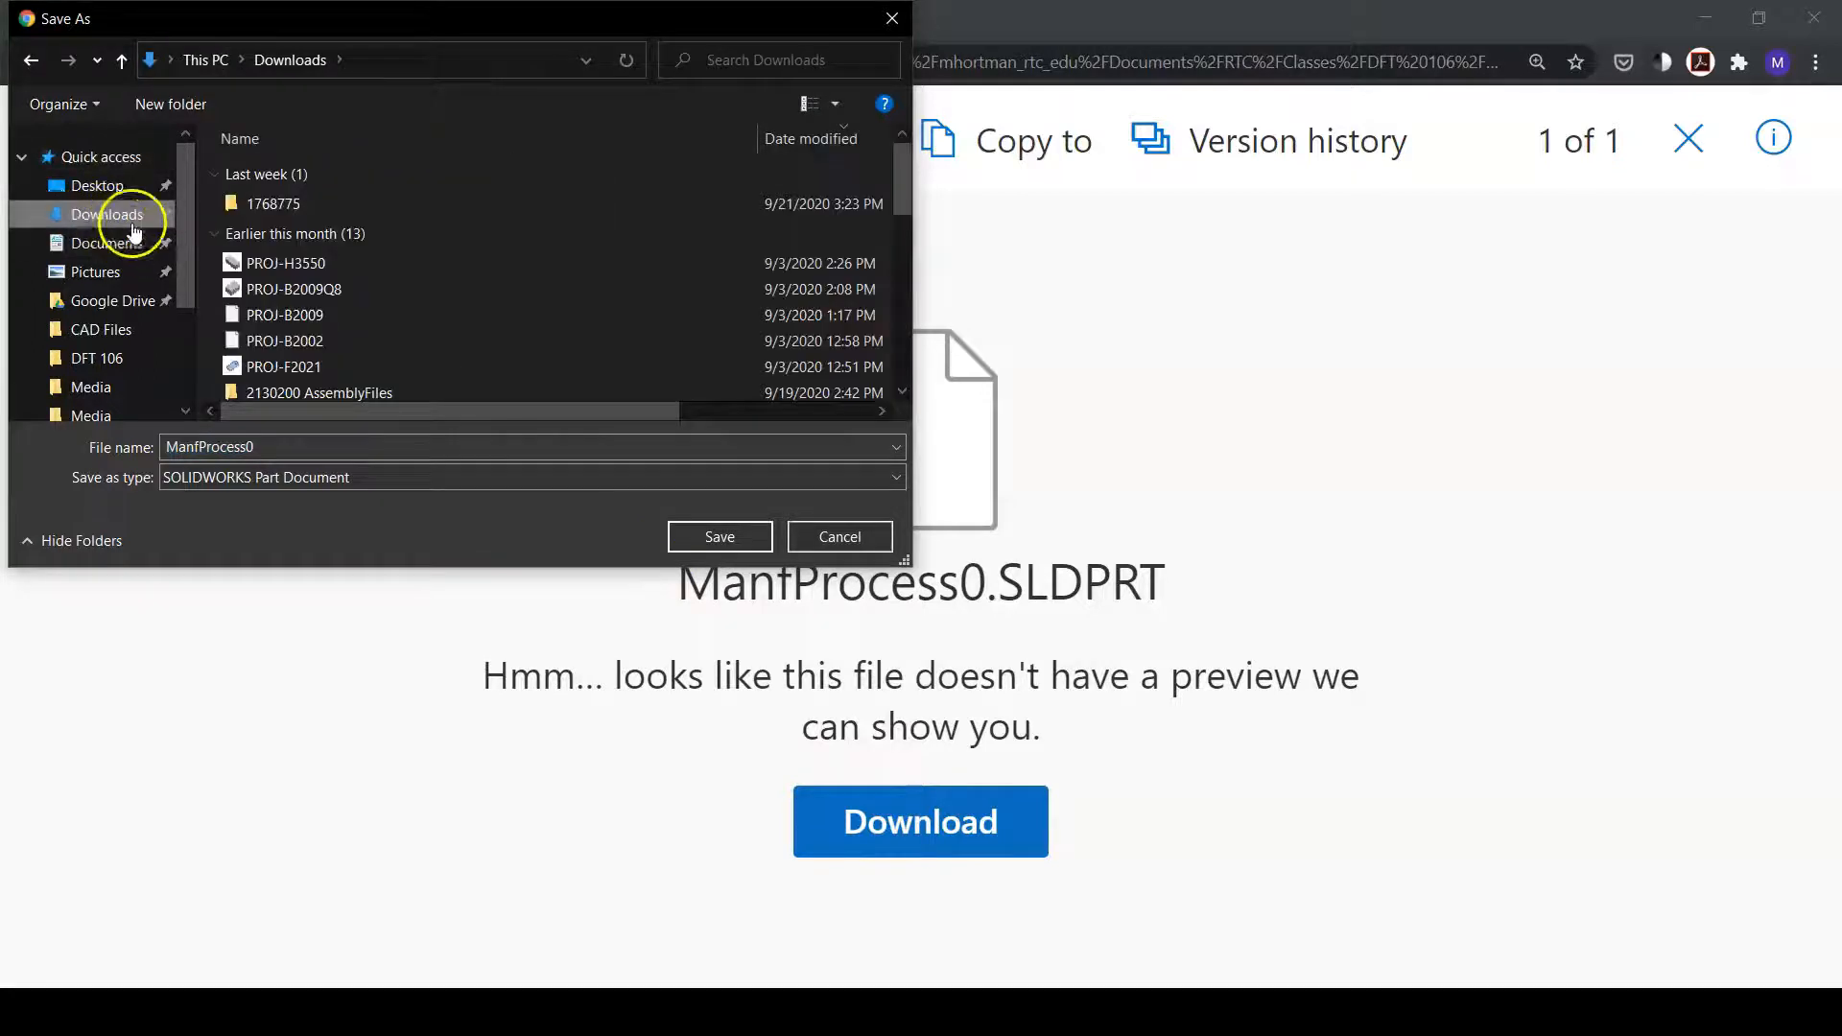
left_click(754, 538)
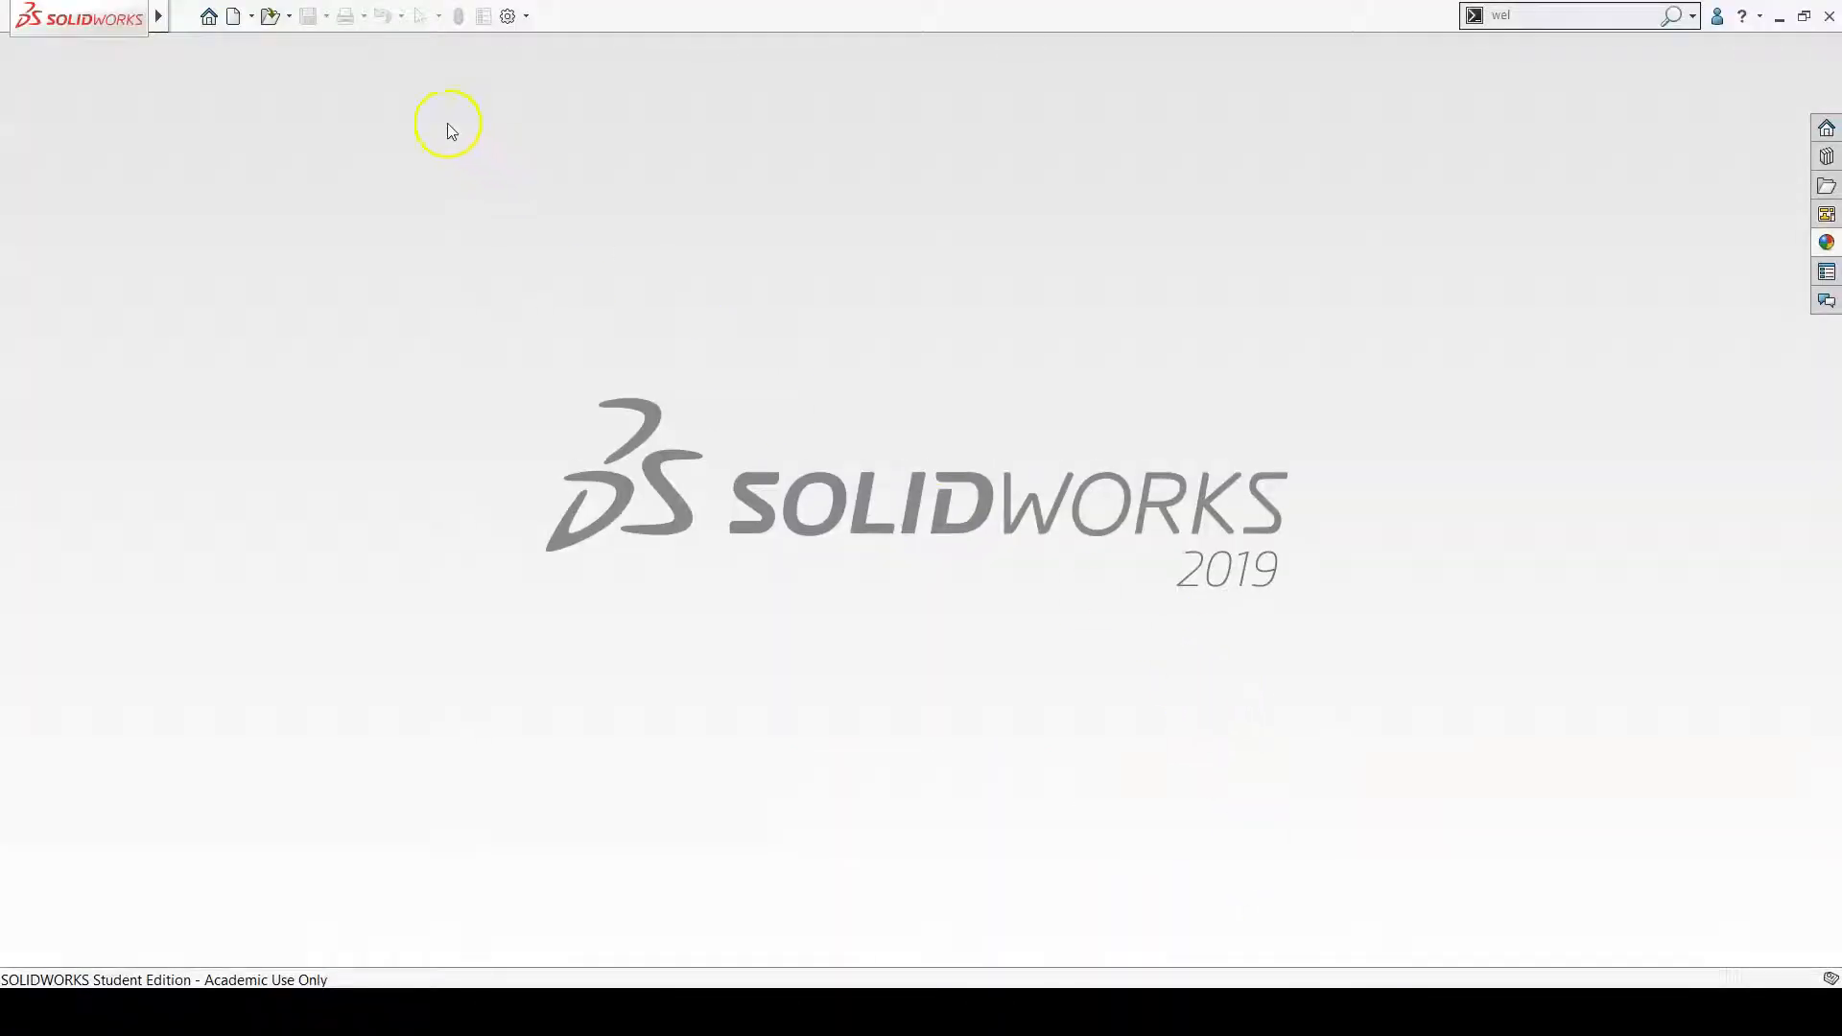
Step: Switch to SOLIDWORKS and open the ManfProcess0 part from the Downloads folder, declining feature recognition
left_click(273, 20)
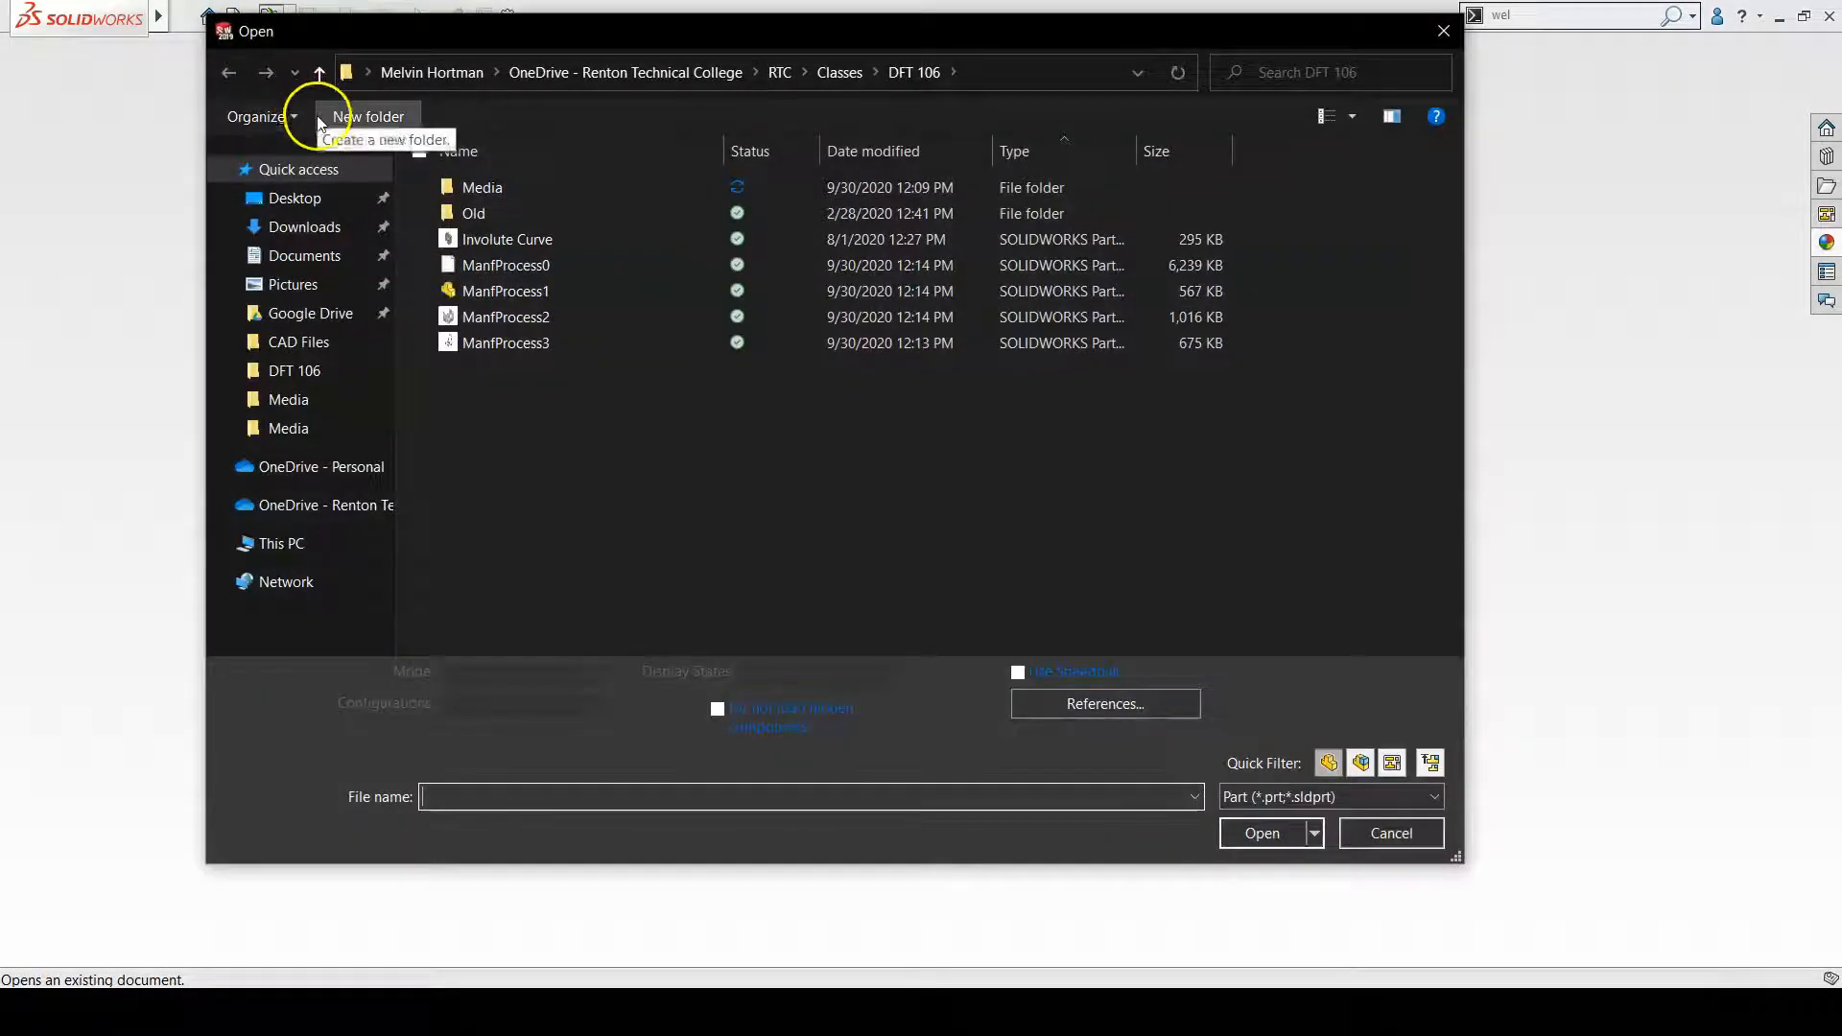
left_click(312, 235)
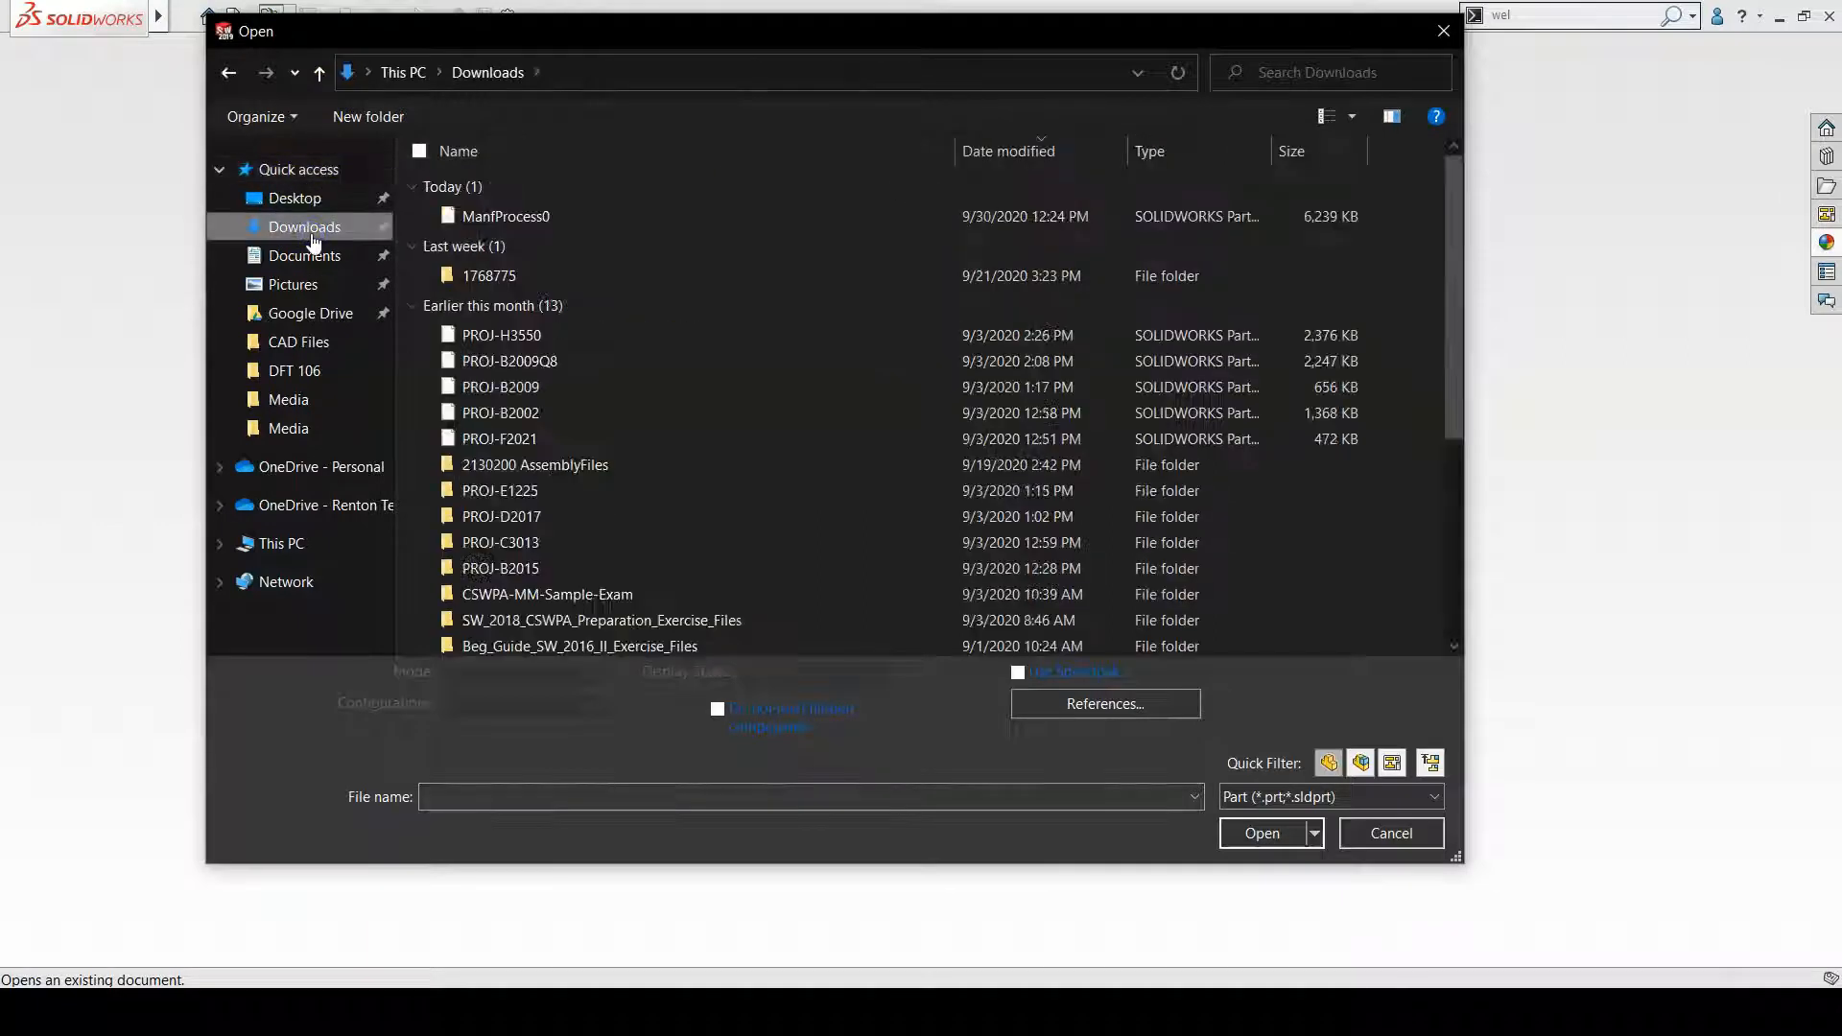
left_click(498, 217)
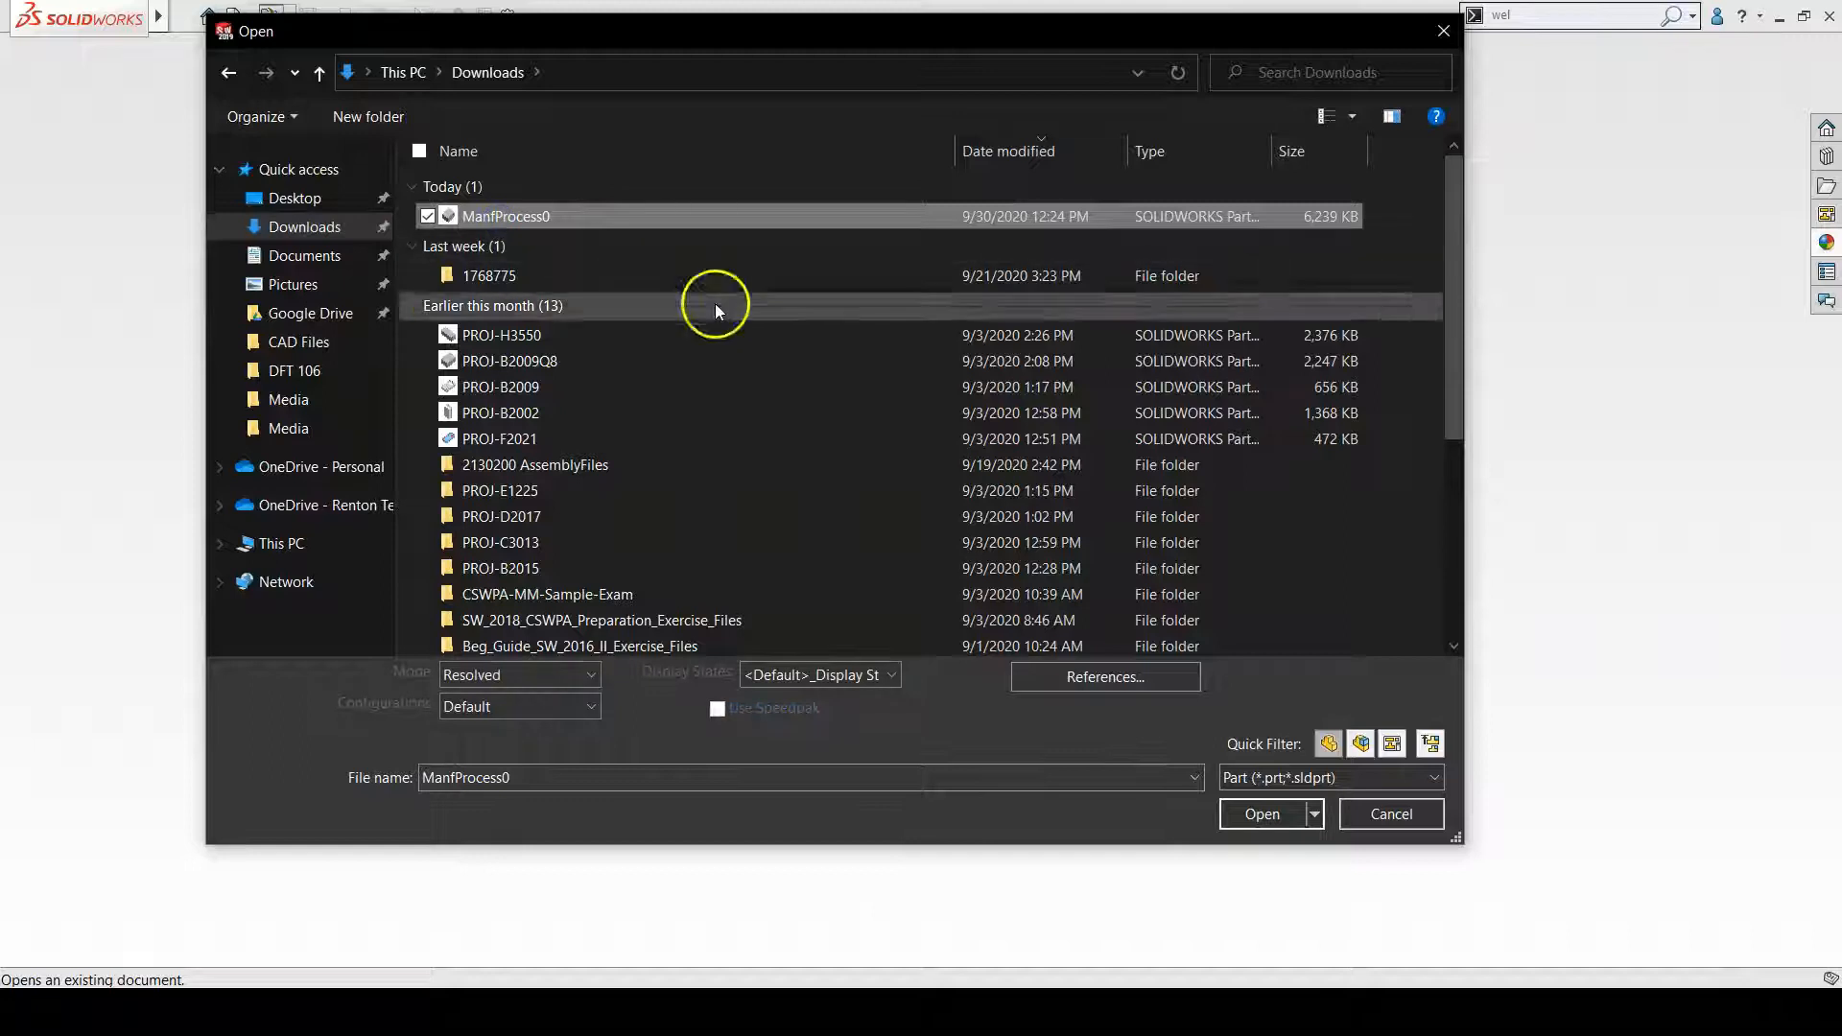
left_click(1262, 814)
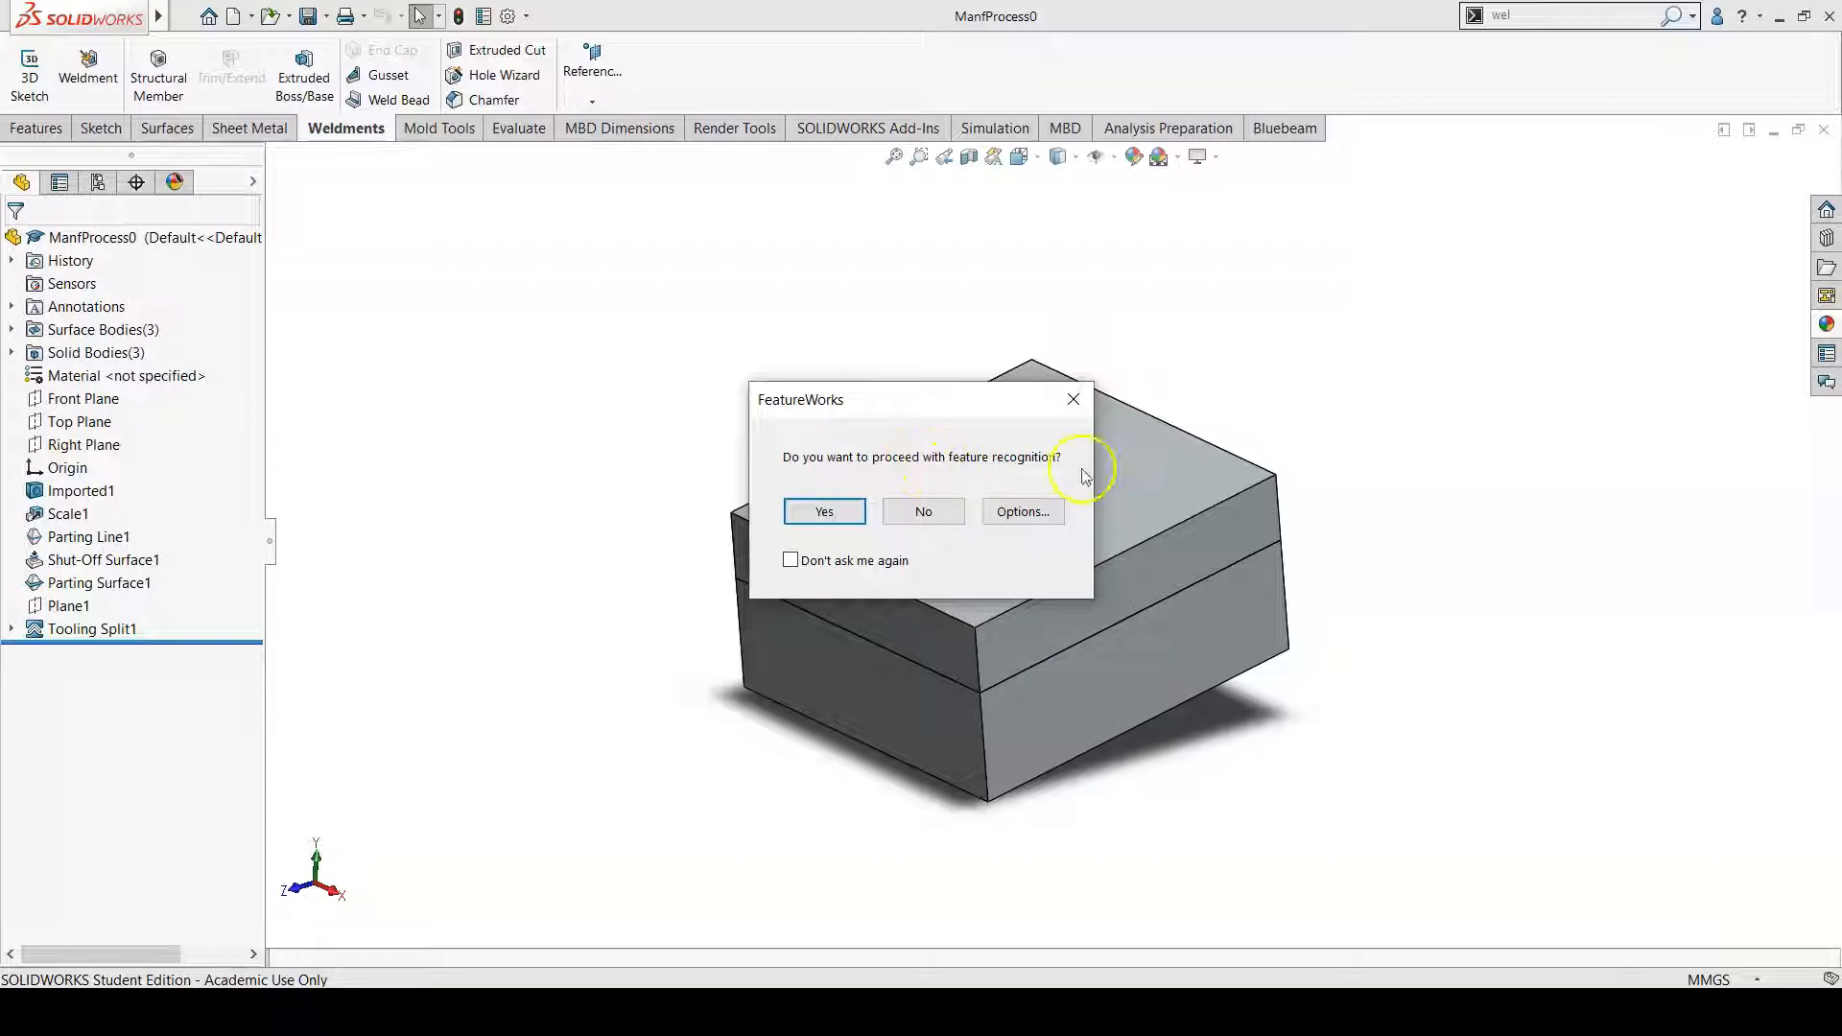
left_click(946, 513)
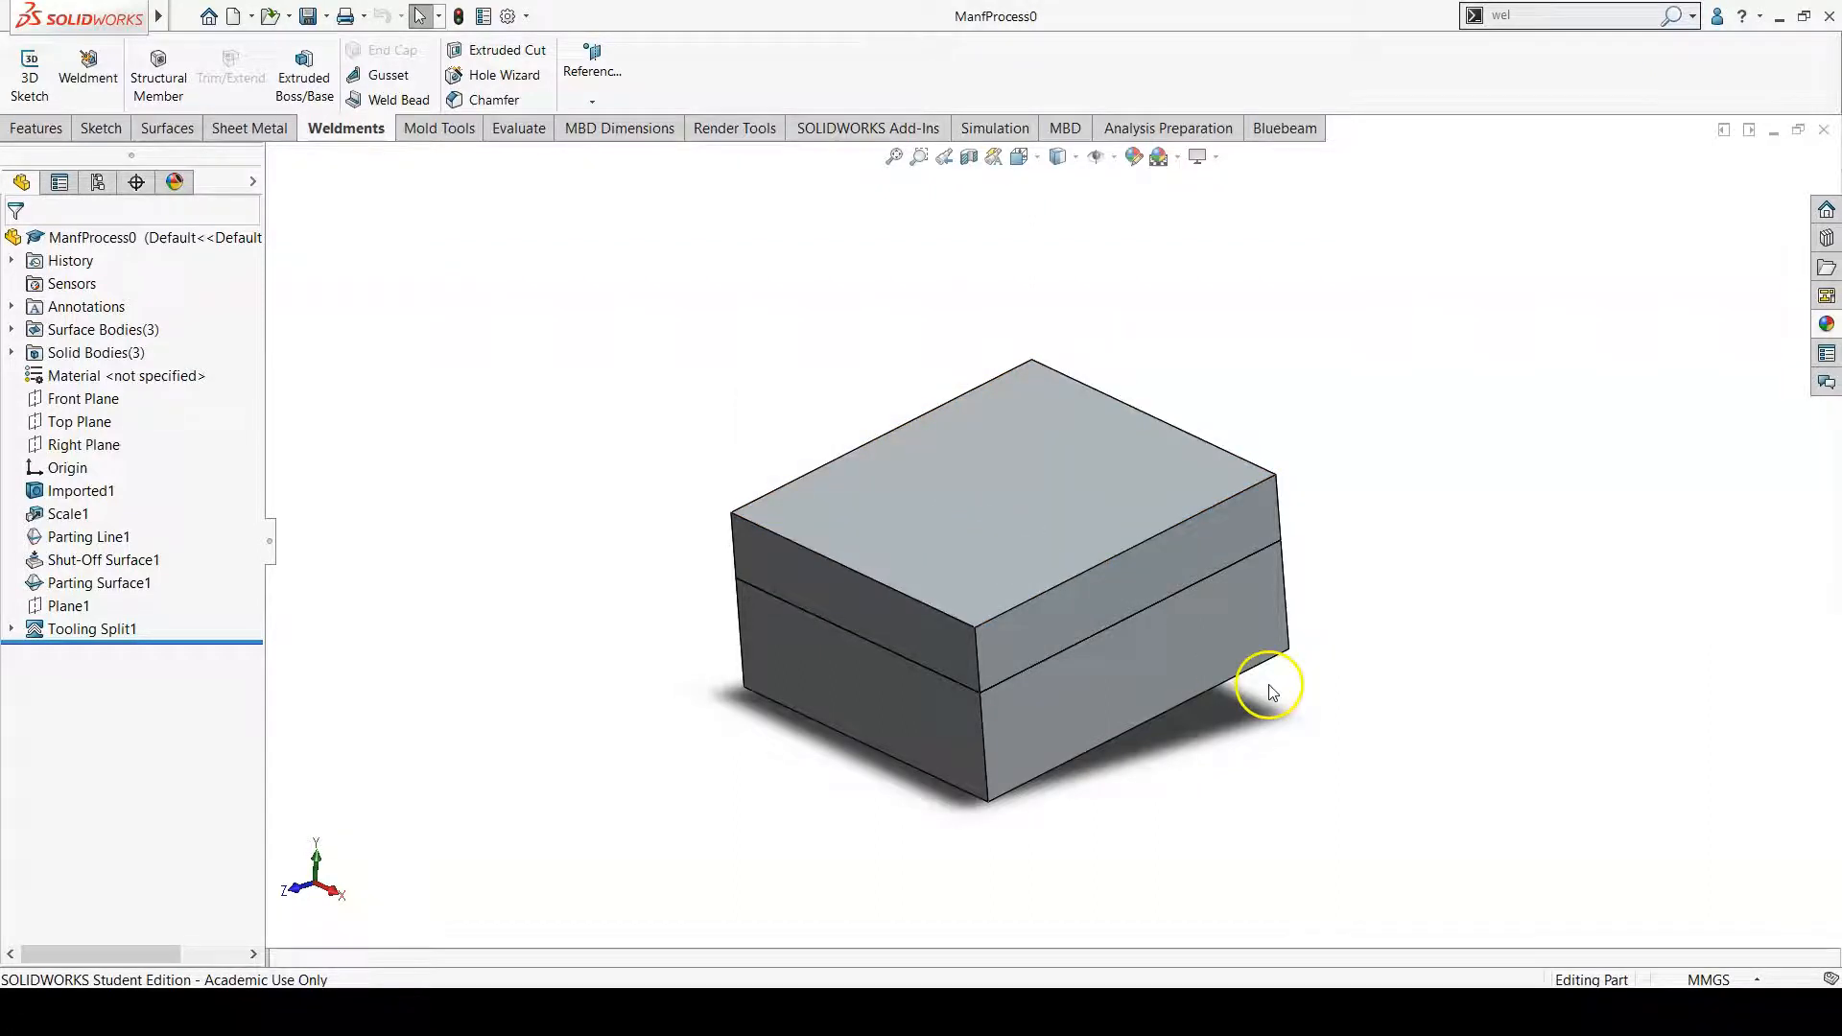
Step: Expand the part's Solid Bodies folder and highlight the Mold Cavity and Mold Core bodies in the model
mouse_move(1299, 707)
middle_mouse_down()
mouse_move(1234, 690)
mouse_move(1102, 707)
mouse_move(1318, 683)
middle_mouse_up()
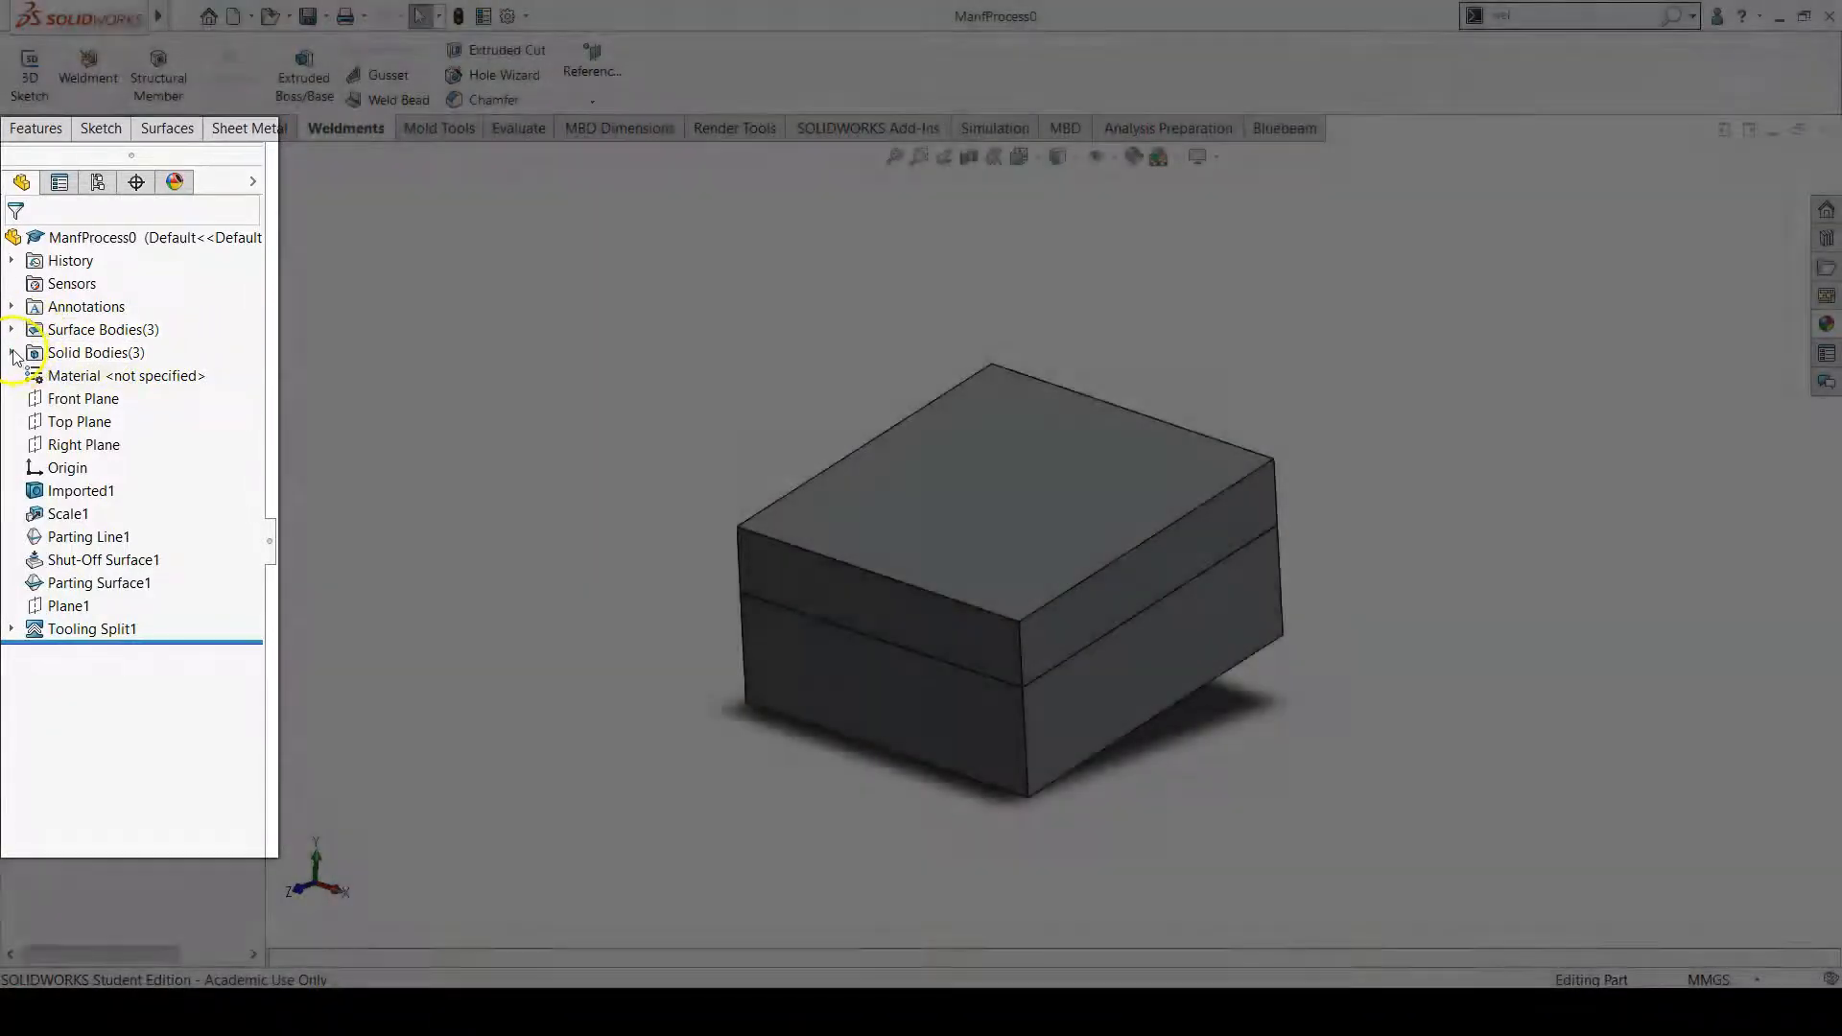
left_click(12, 353)
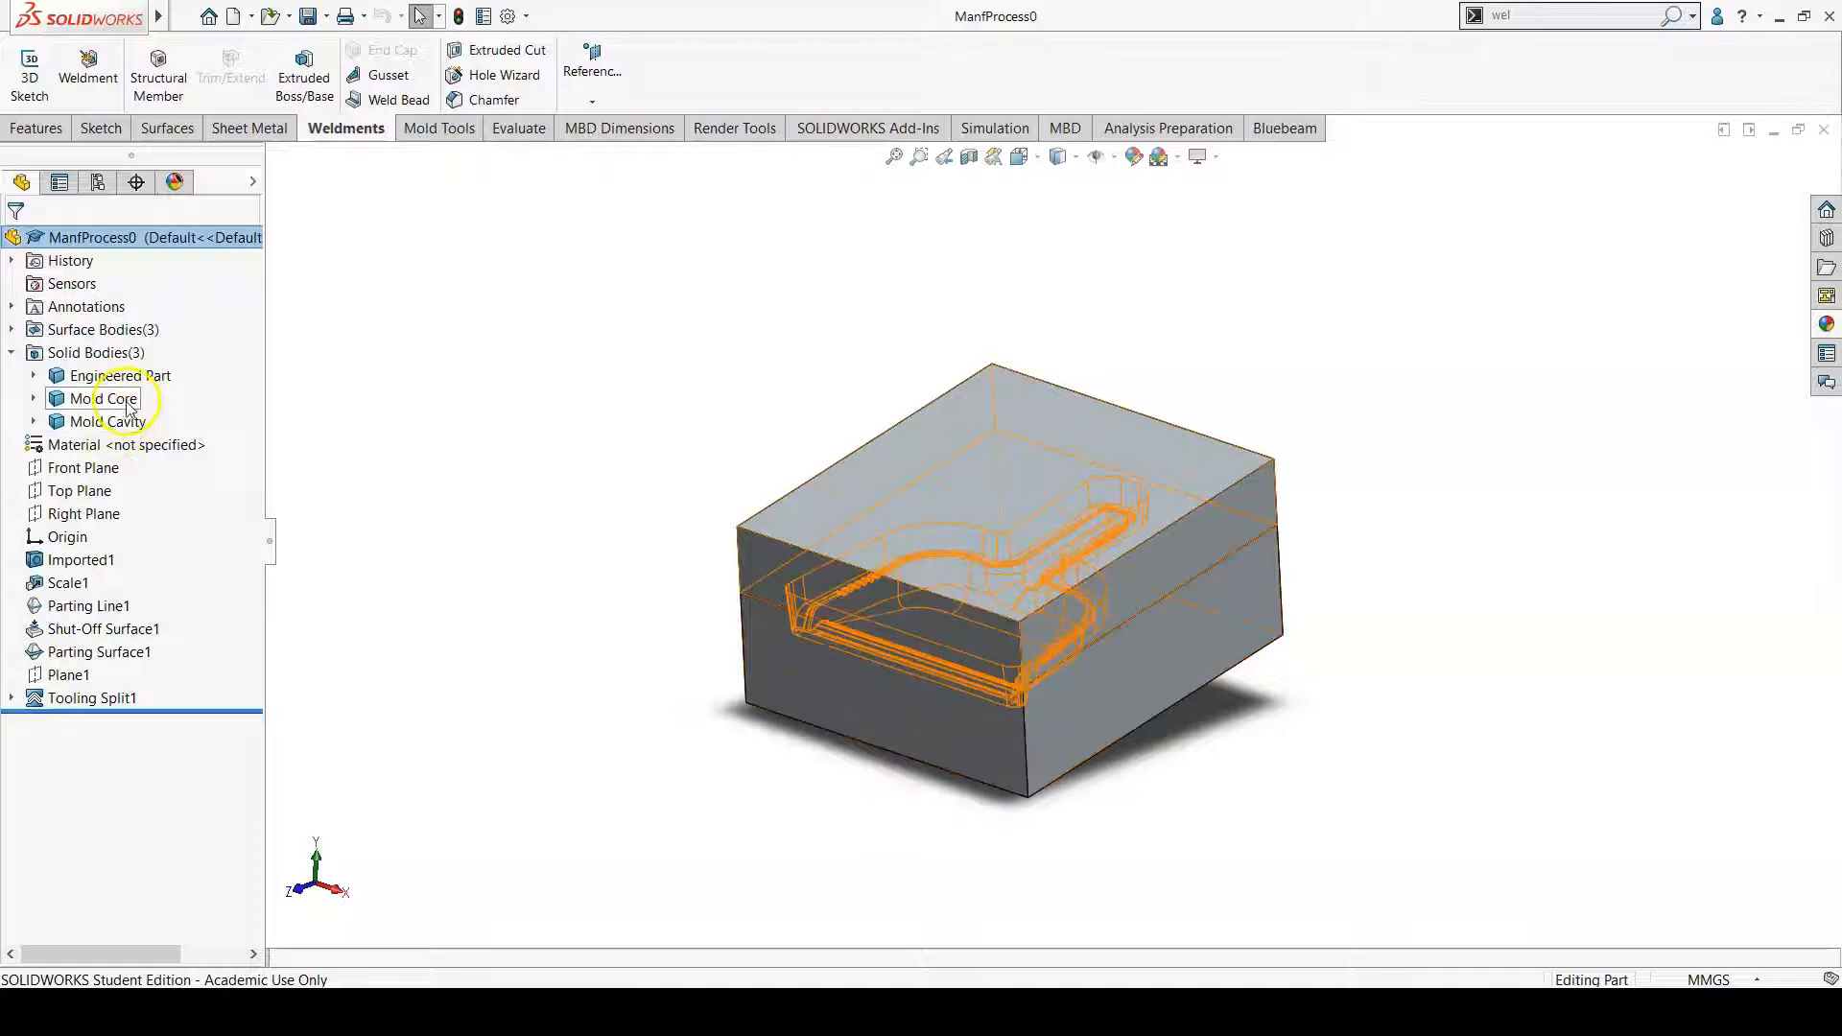
left_click(126, 426)
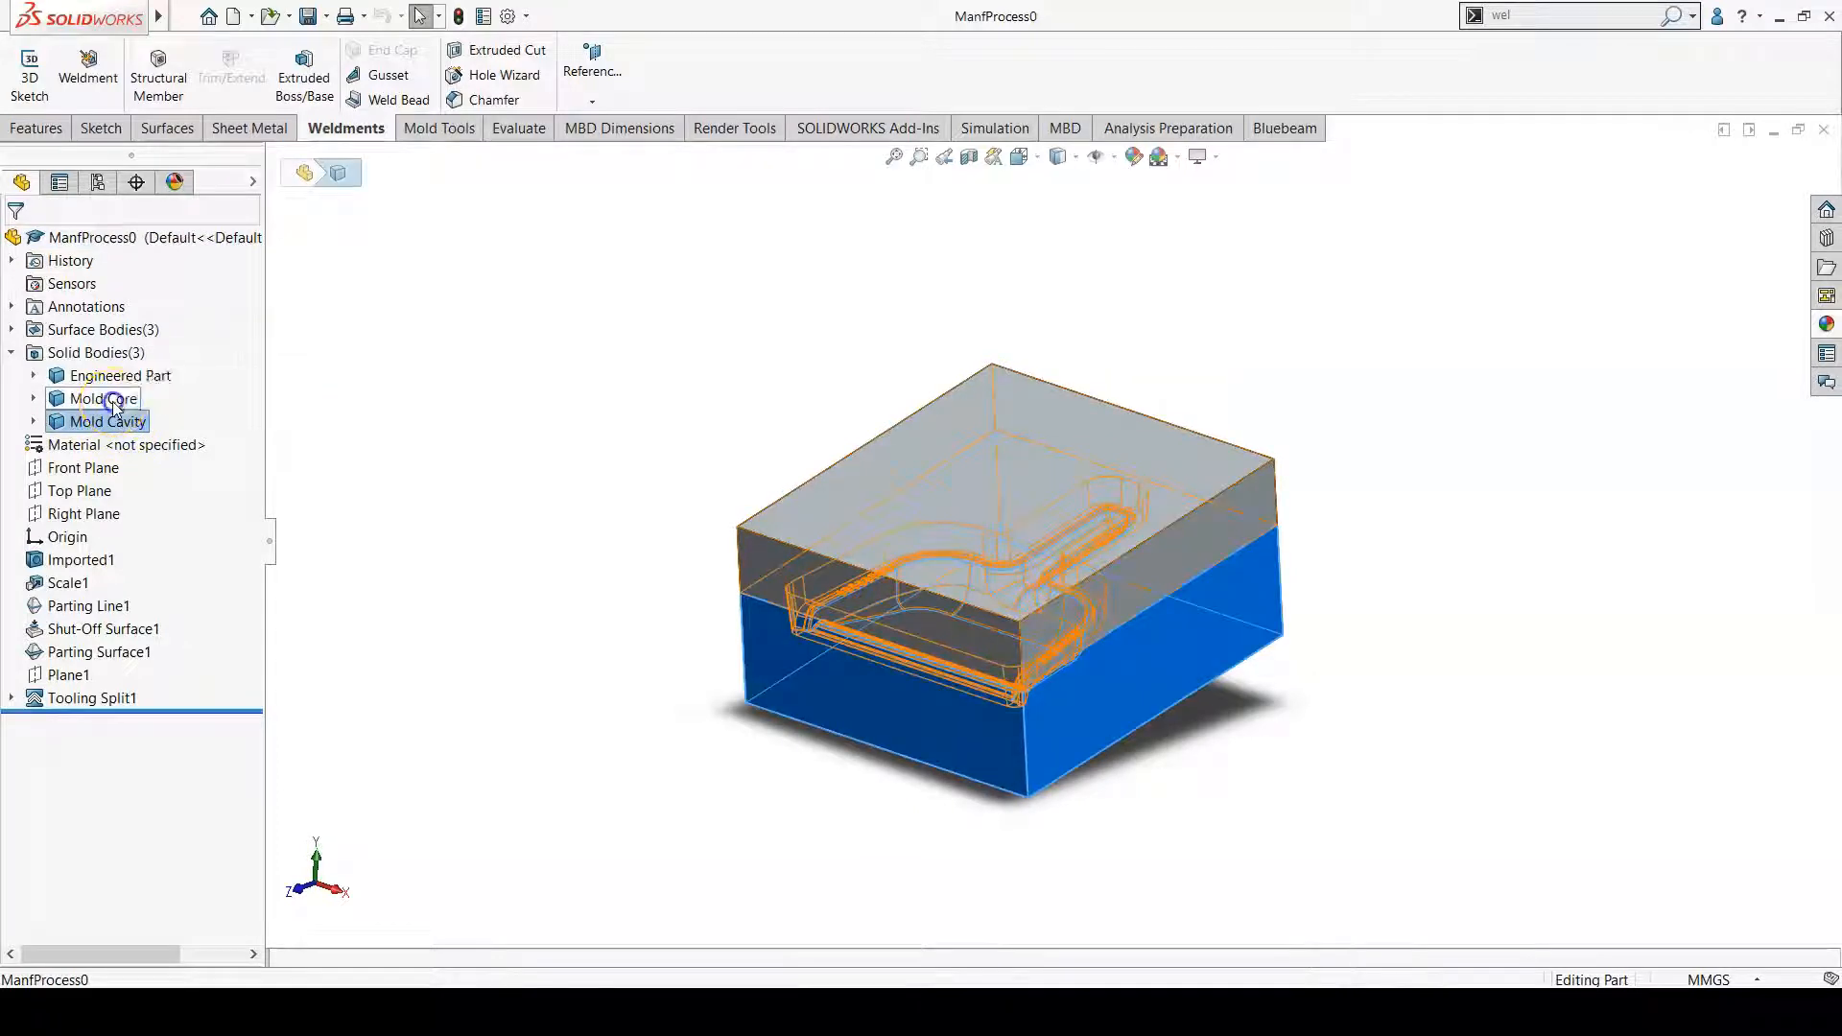
left_click(101, 398)
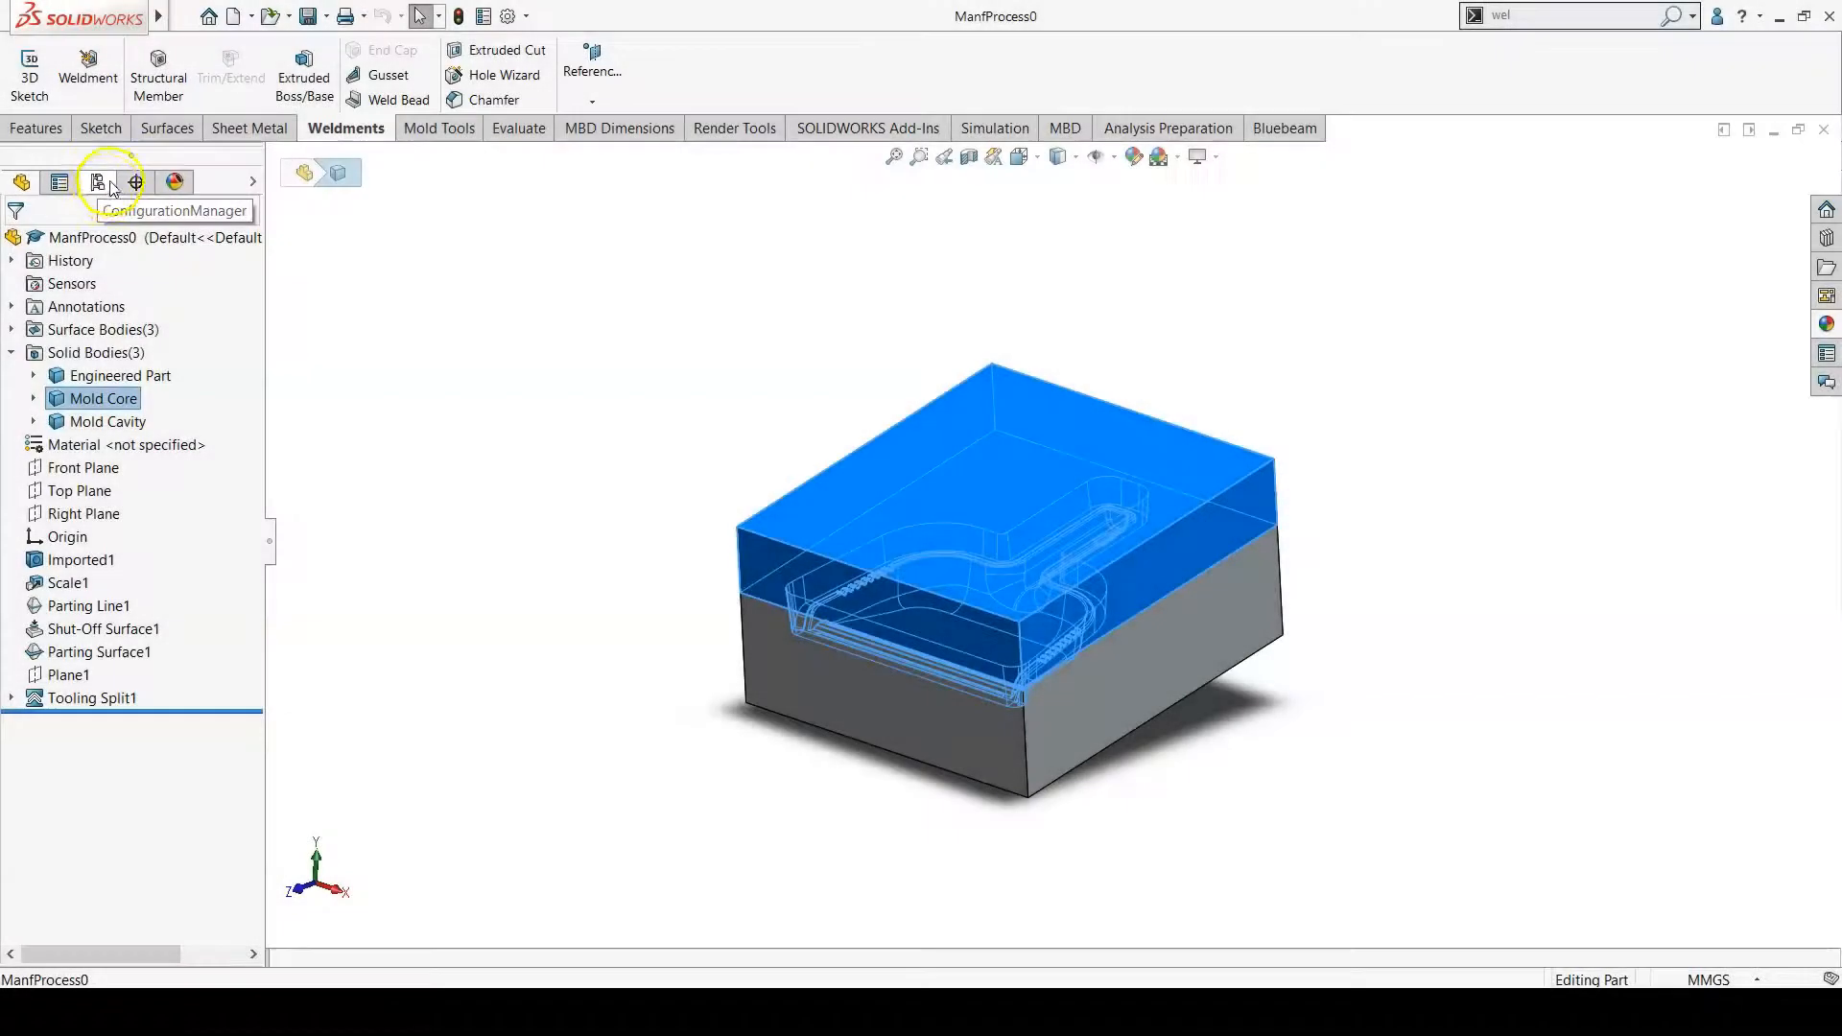
Step: Show the part's Default configuration as exploded by activating its Exploded View1
left_click(99, 184)
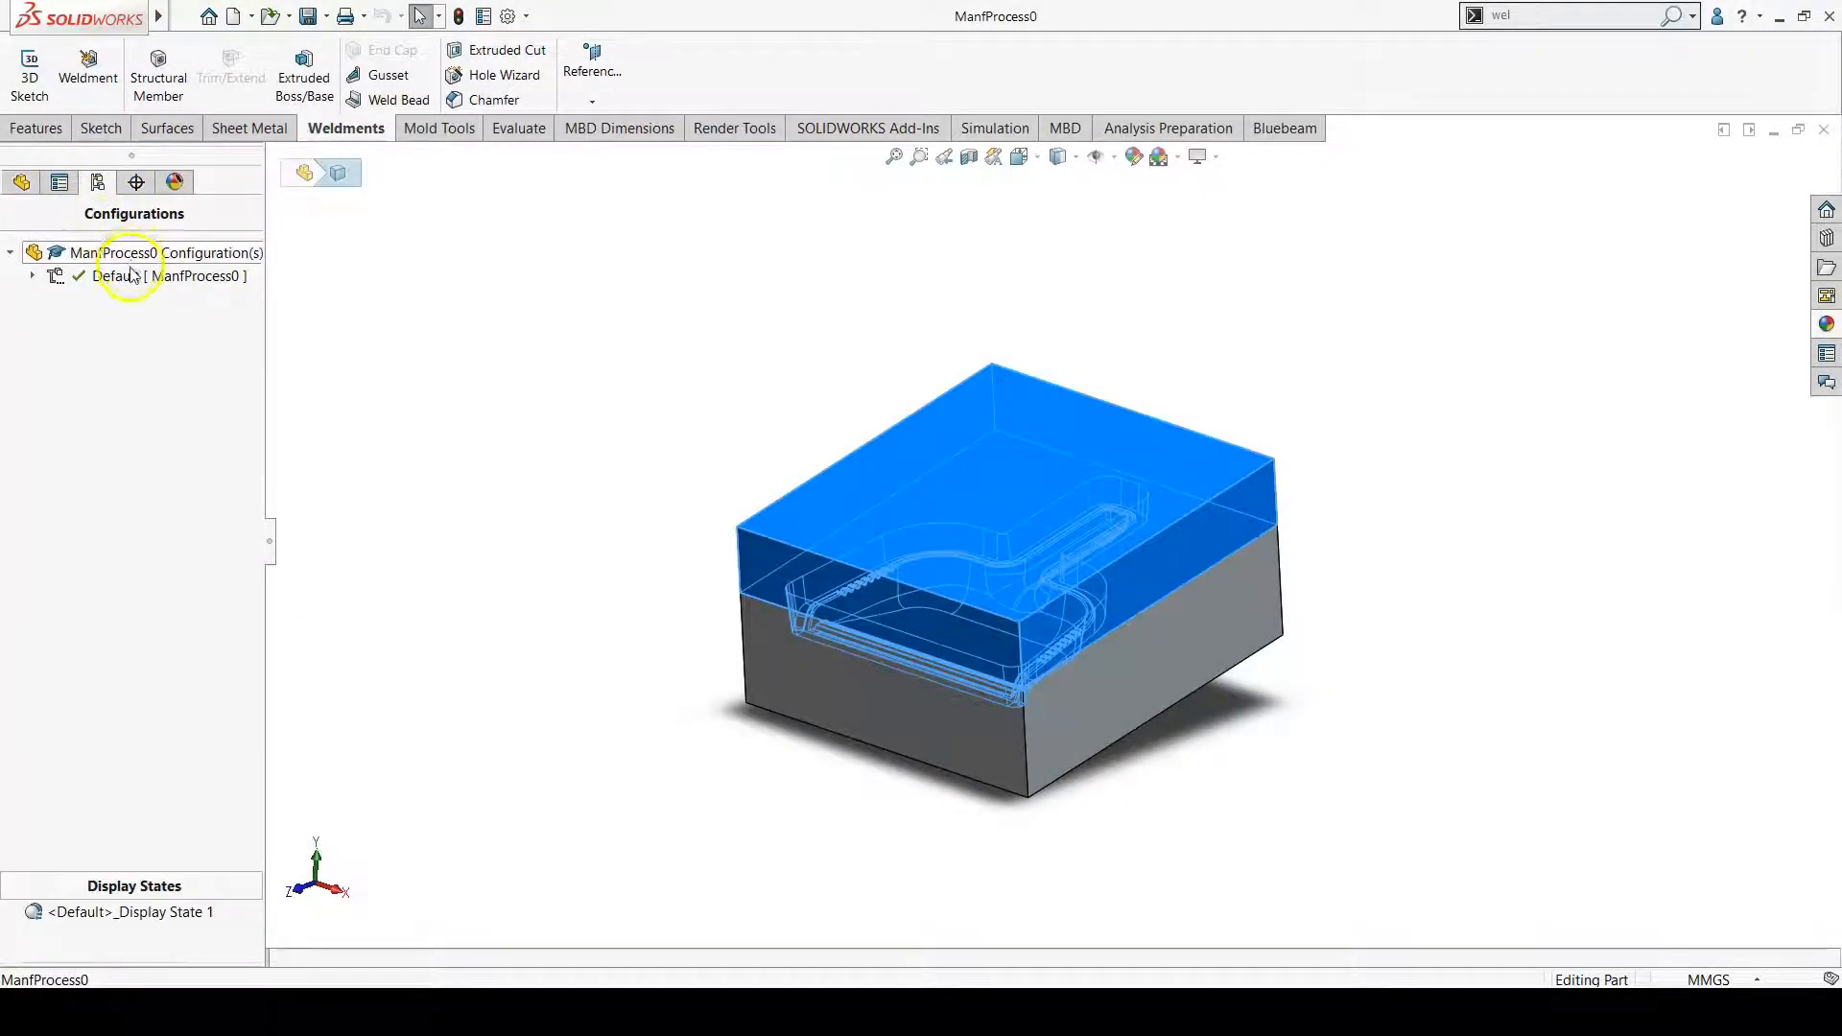
left_click(62, 281)
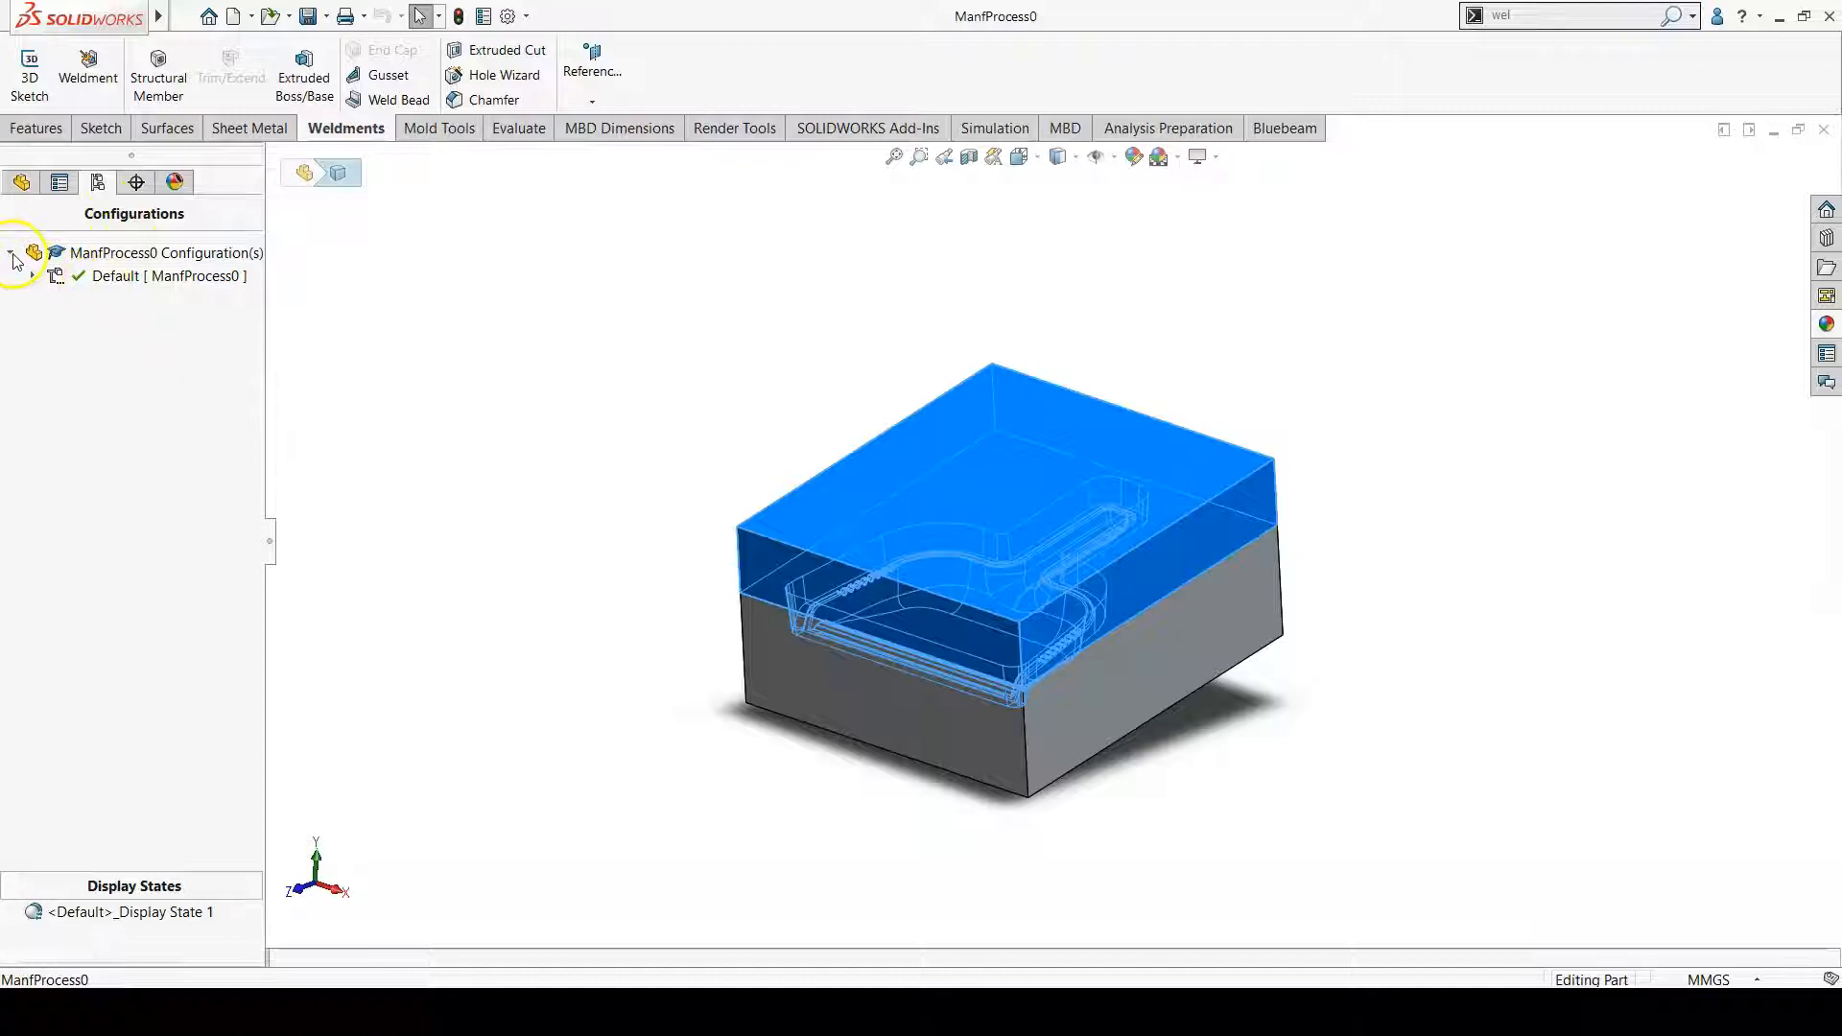
left_click(34, 279)
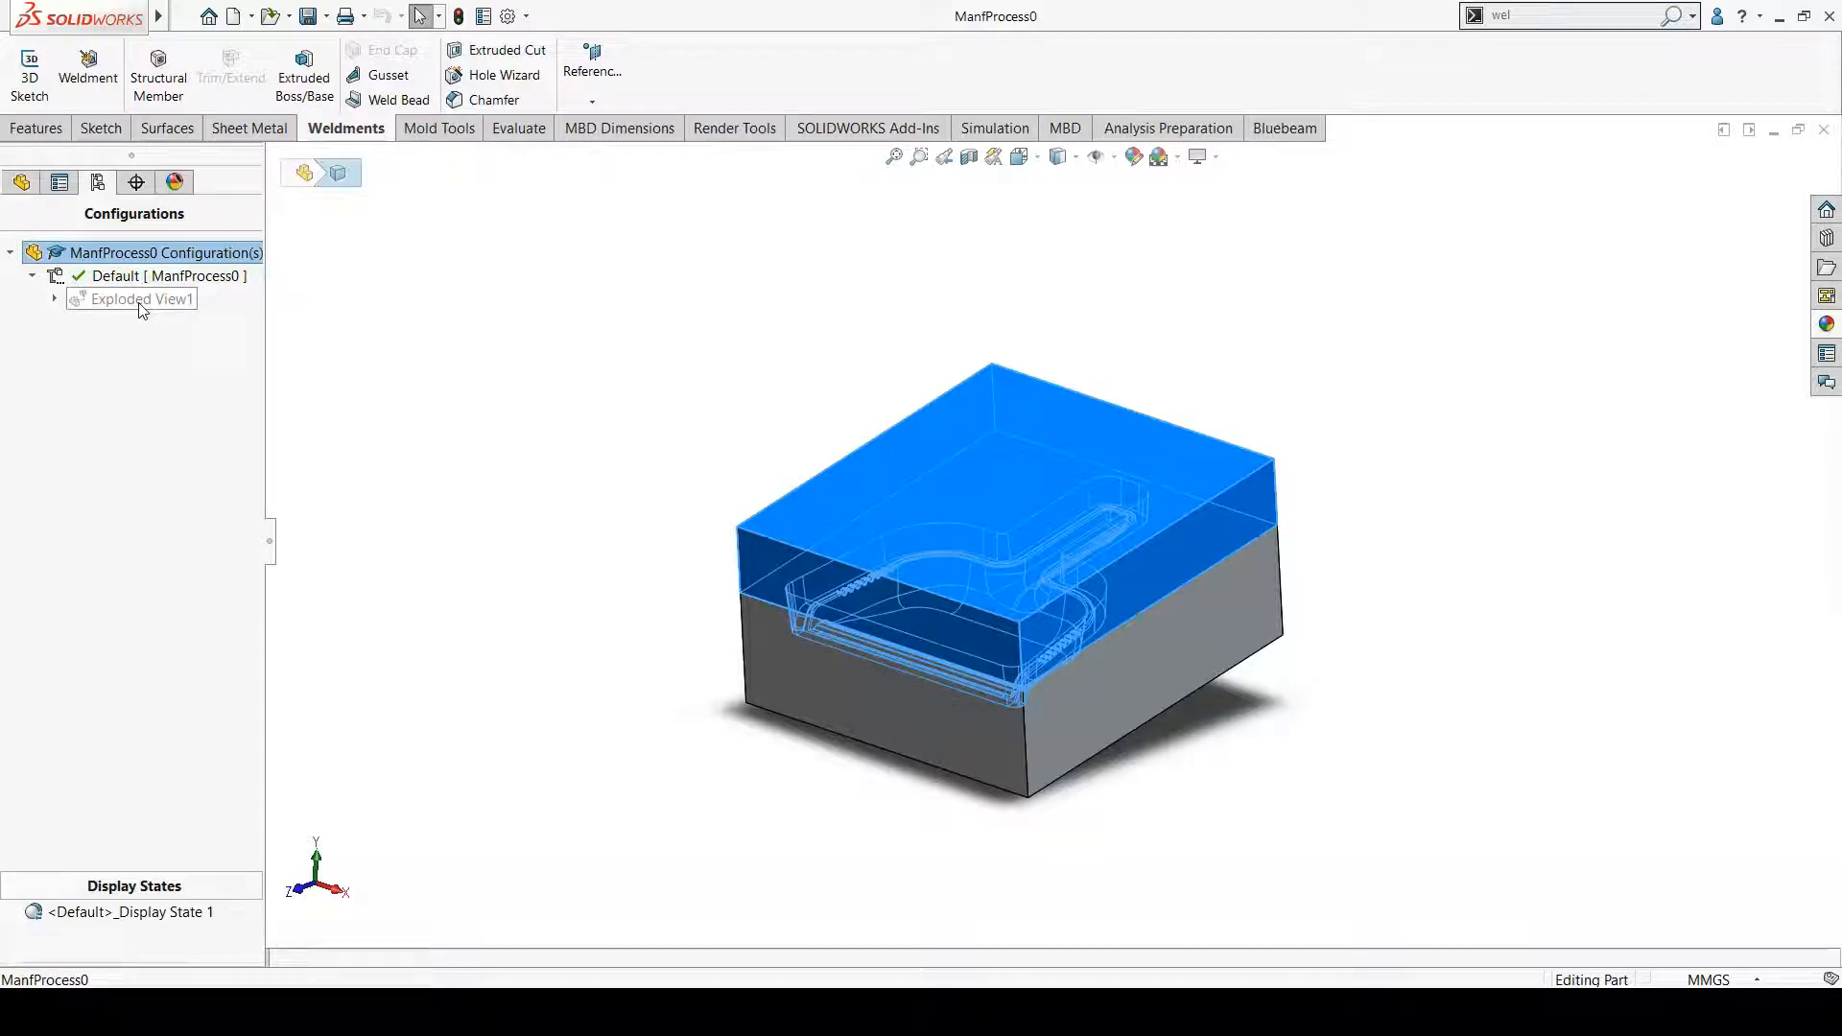
double_click(139, 301)
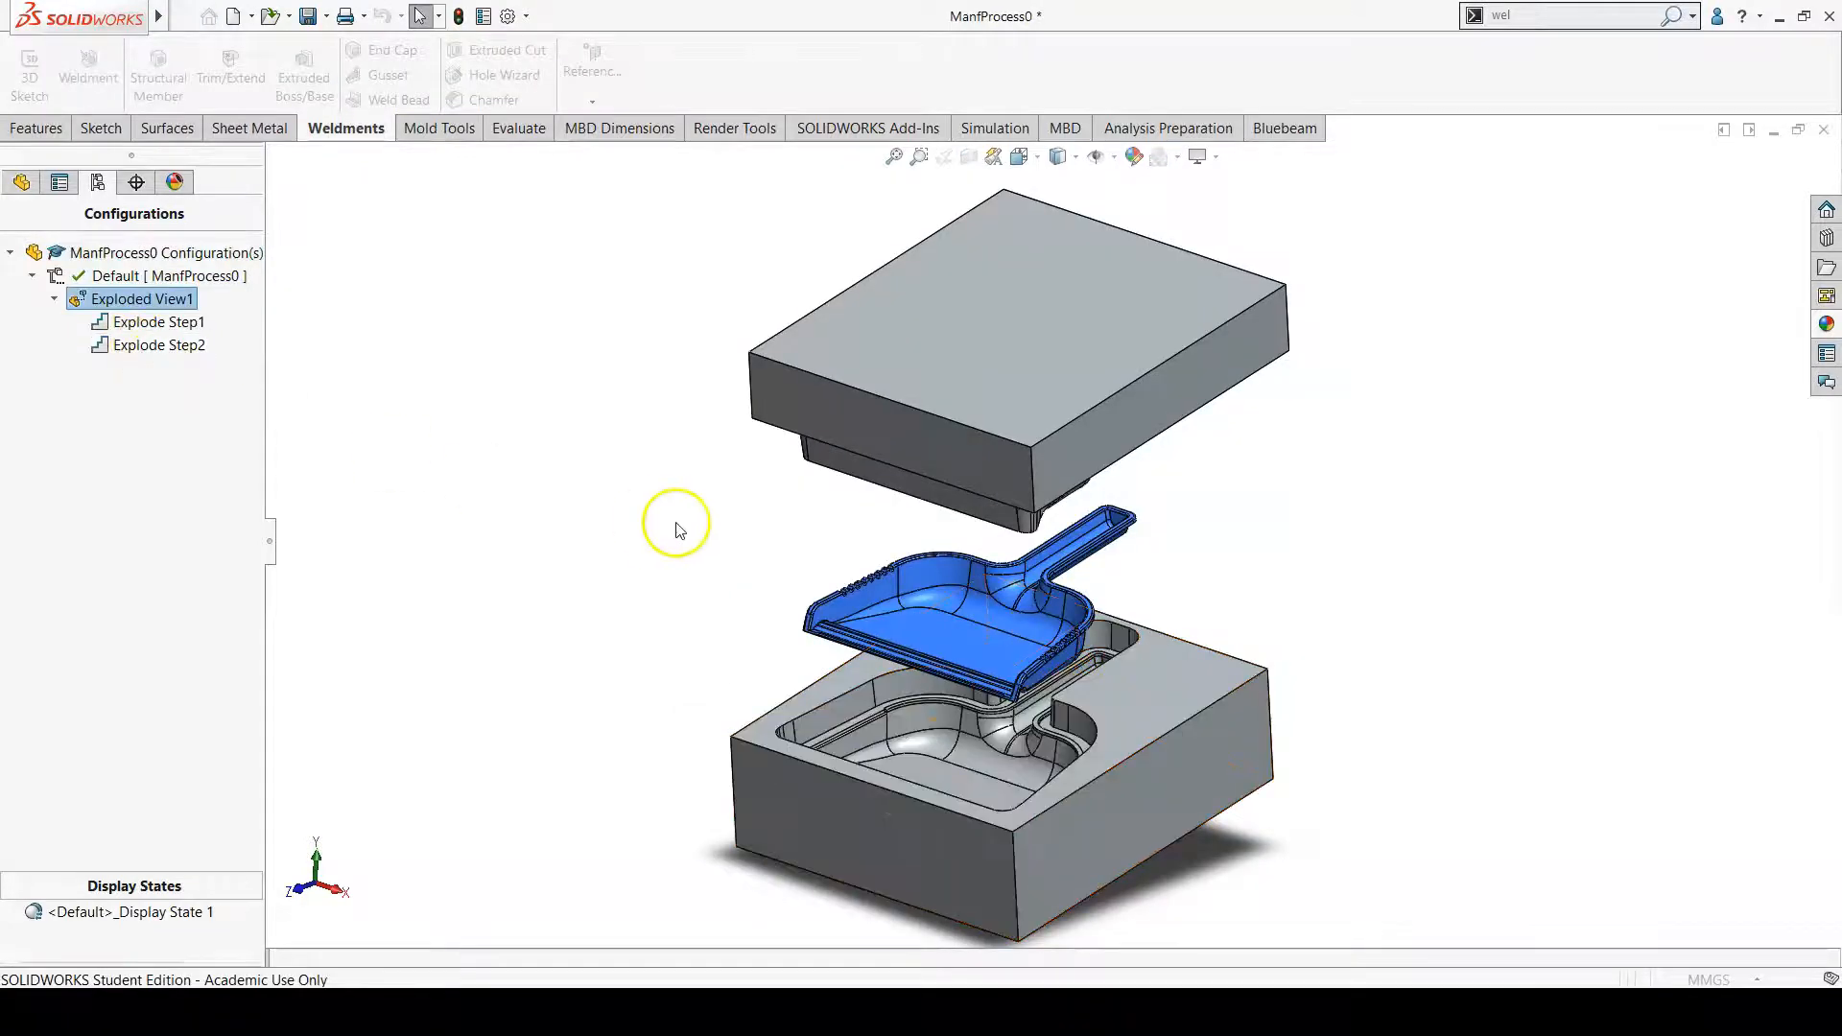
Step: Examine the exploded dustpan, mold core and mold cavity from several angles and distances, finishing with the whole model fitted in view
middle_click_drag(1205, 660, 1292, 728)
scroll(1252, 820, "up", 2)
scroll(980, 655, "down", 2)
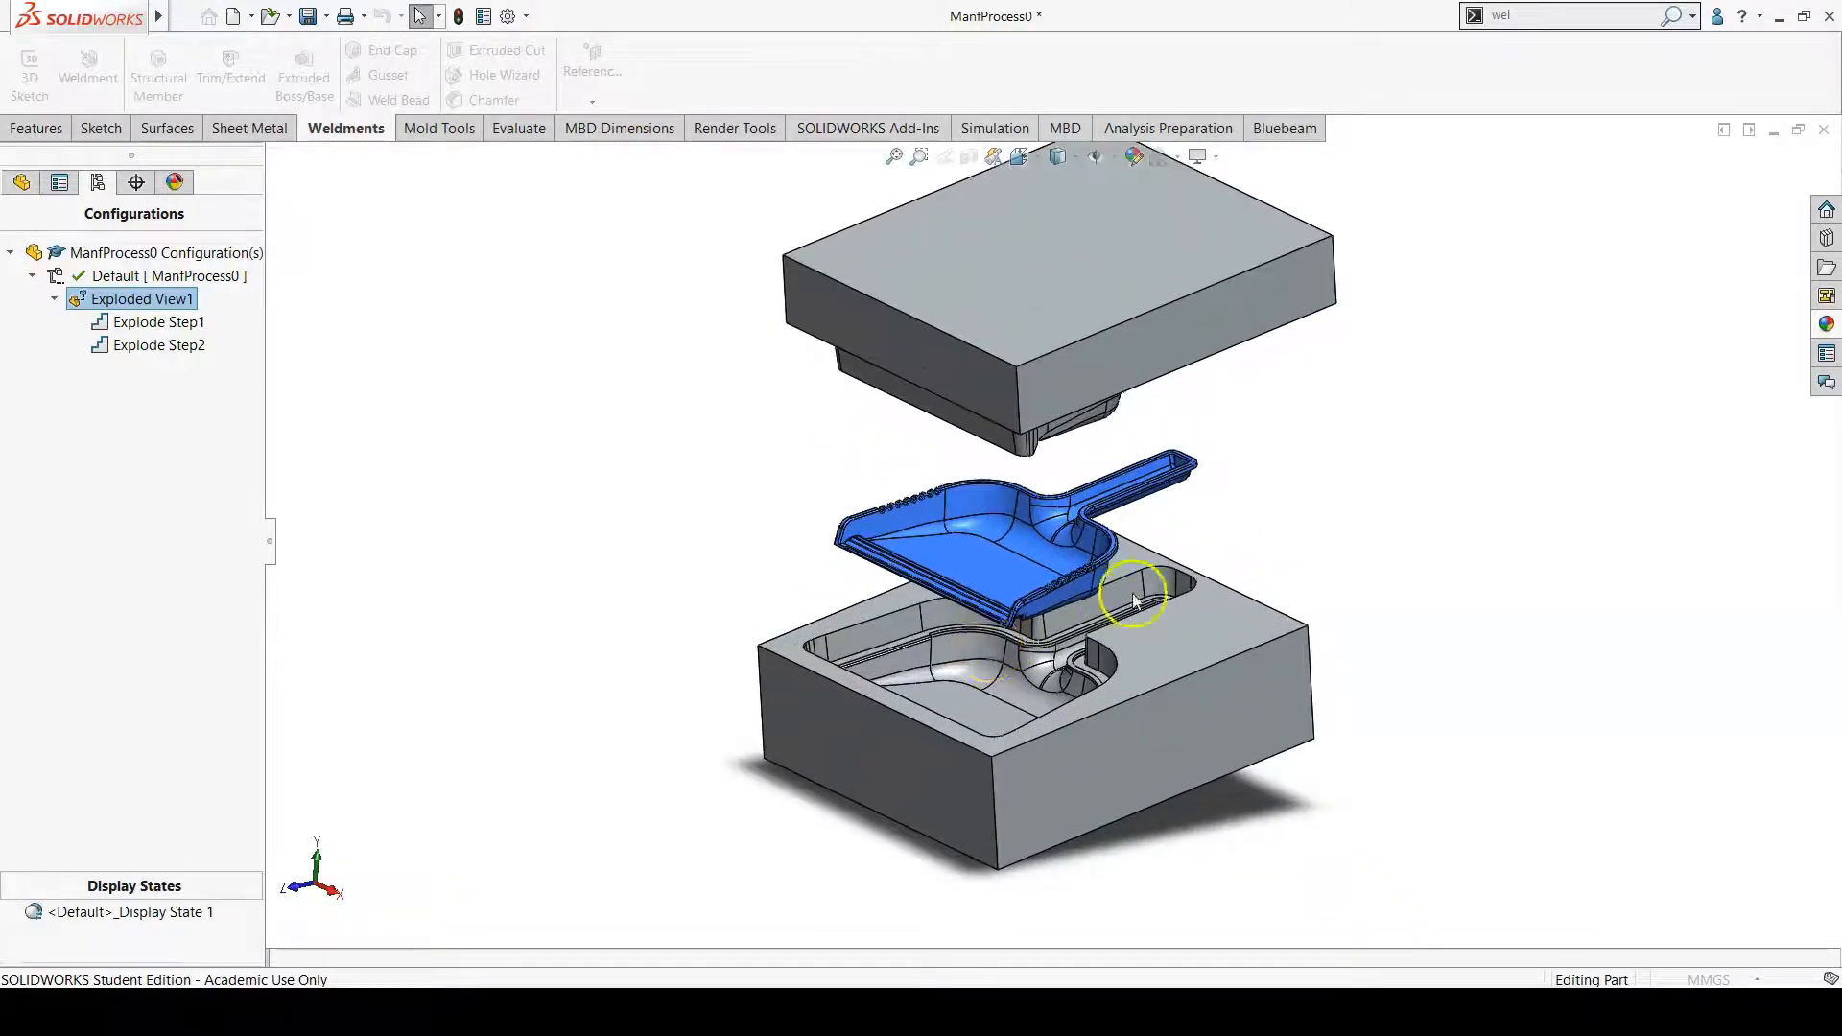
scroll(1170, 592, "down", 2)
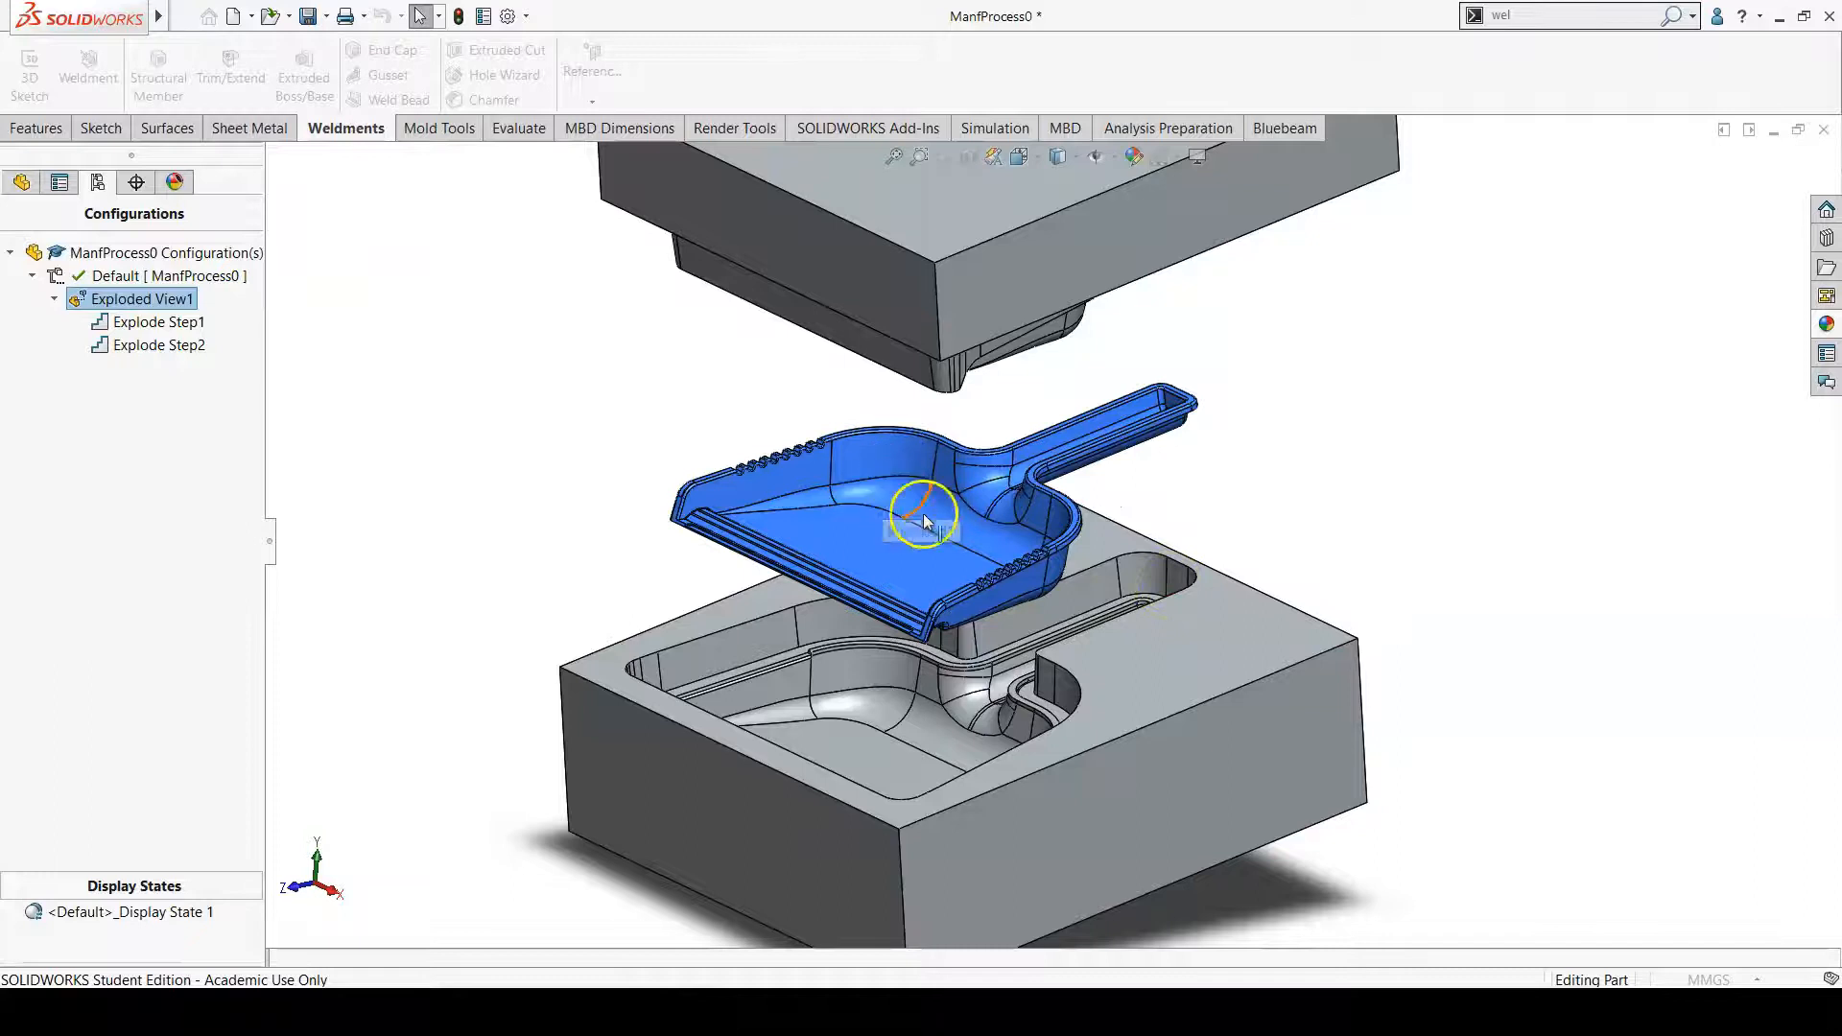
scroll(1051, 537, "down", 3)
middle_click(1046, 543)
mouse_move(1046, 543)
middle_mouse_down()
mouse_move(974, 533)
mouse_move(1037, 522)
middle_mouse_up()
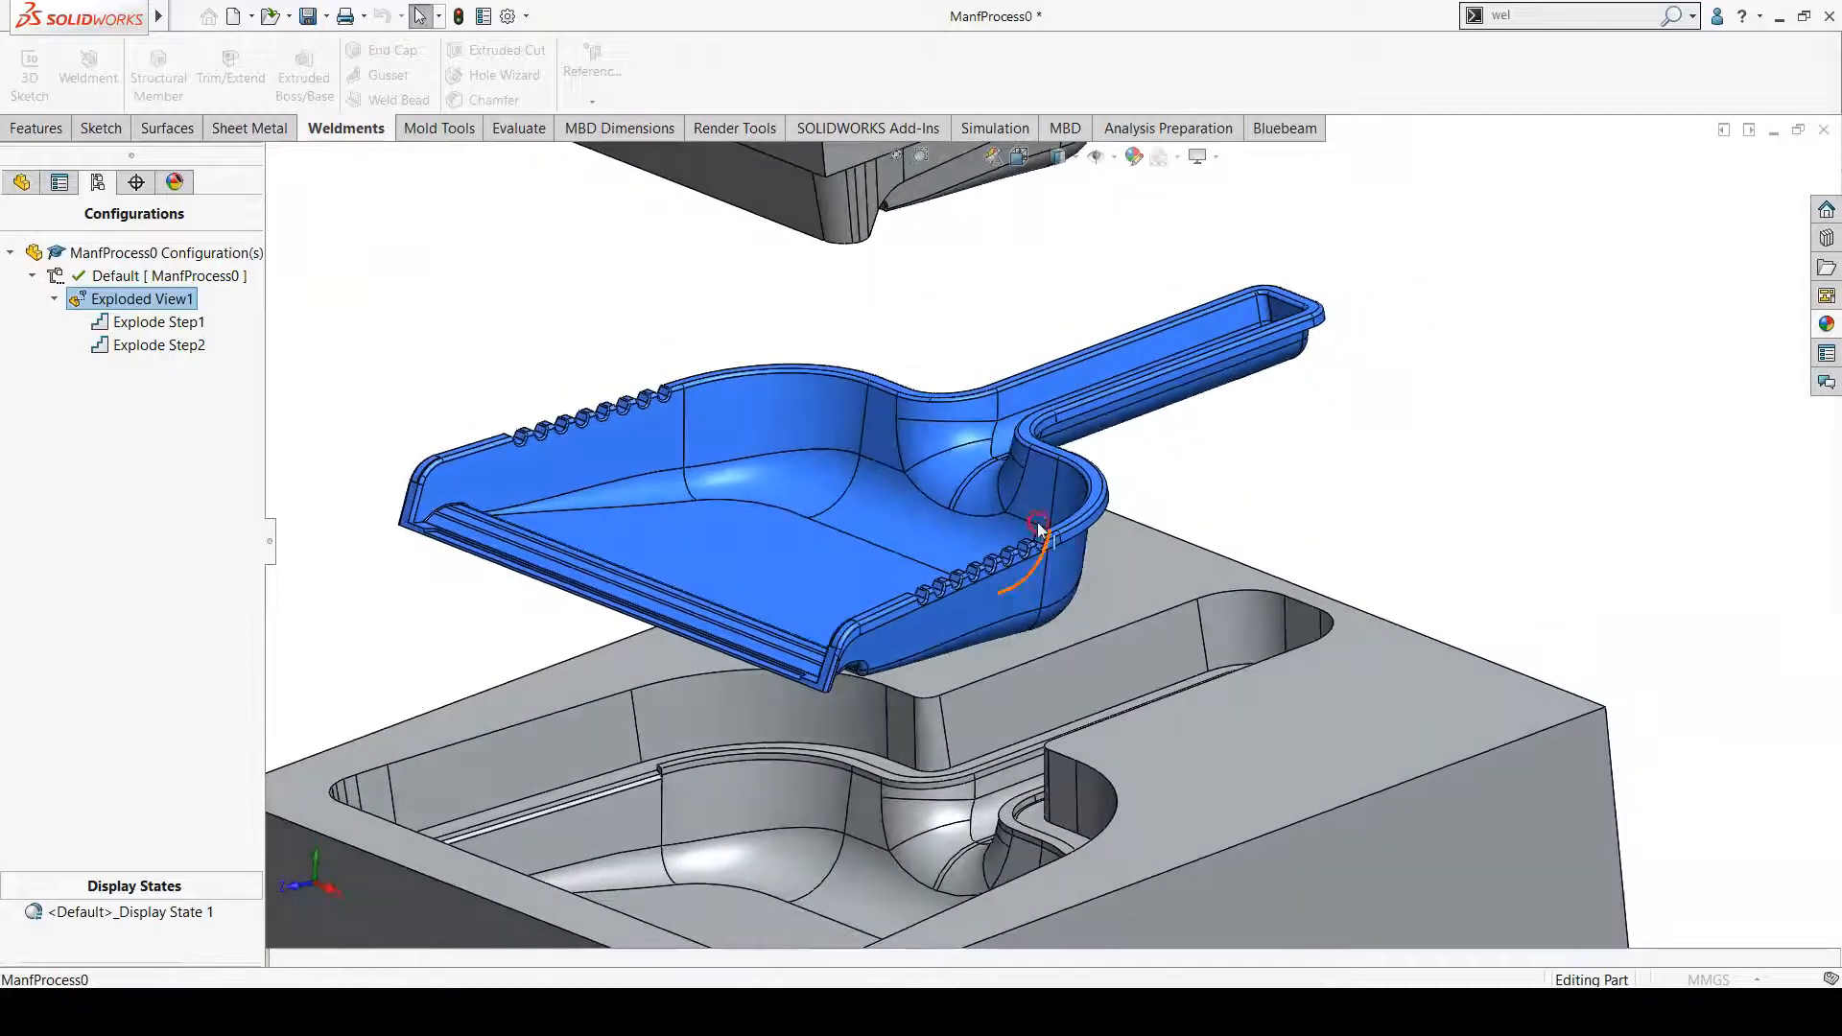
scroll(1260, 519, "up", 3)
middle_click_drag(1262, 509, 1327, 332)
scroll(1192, 300, "down", 5)
middle_click_drag(1052, 473, 1118, 618)
scroll(1055, 527, "up", 5)
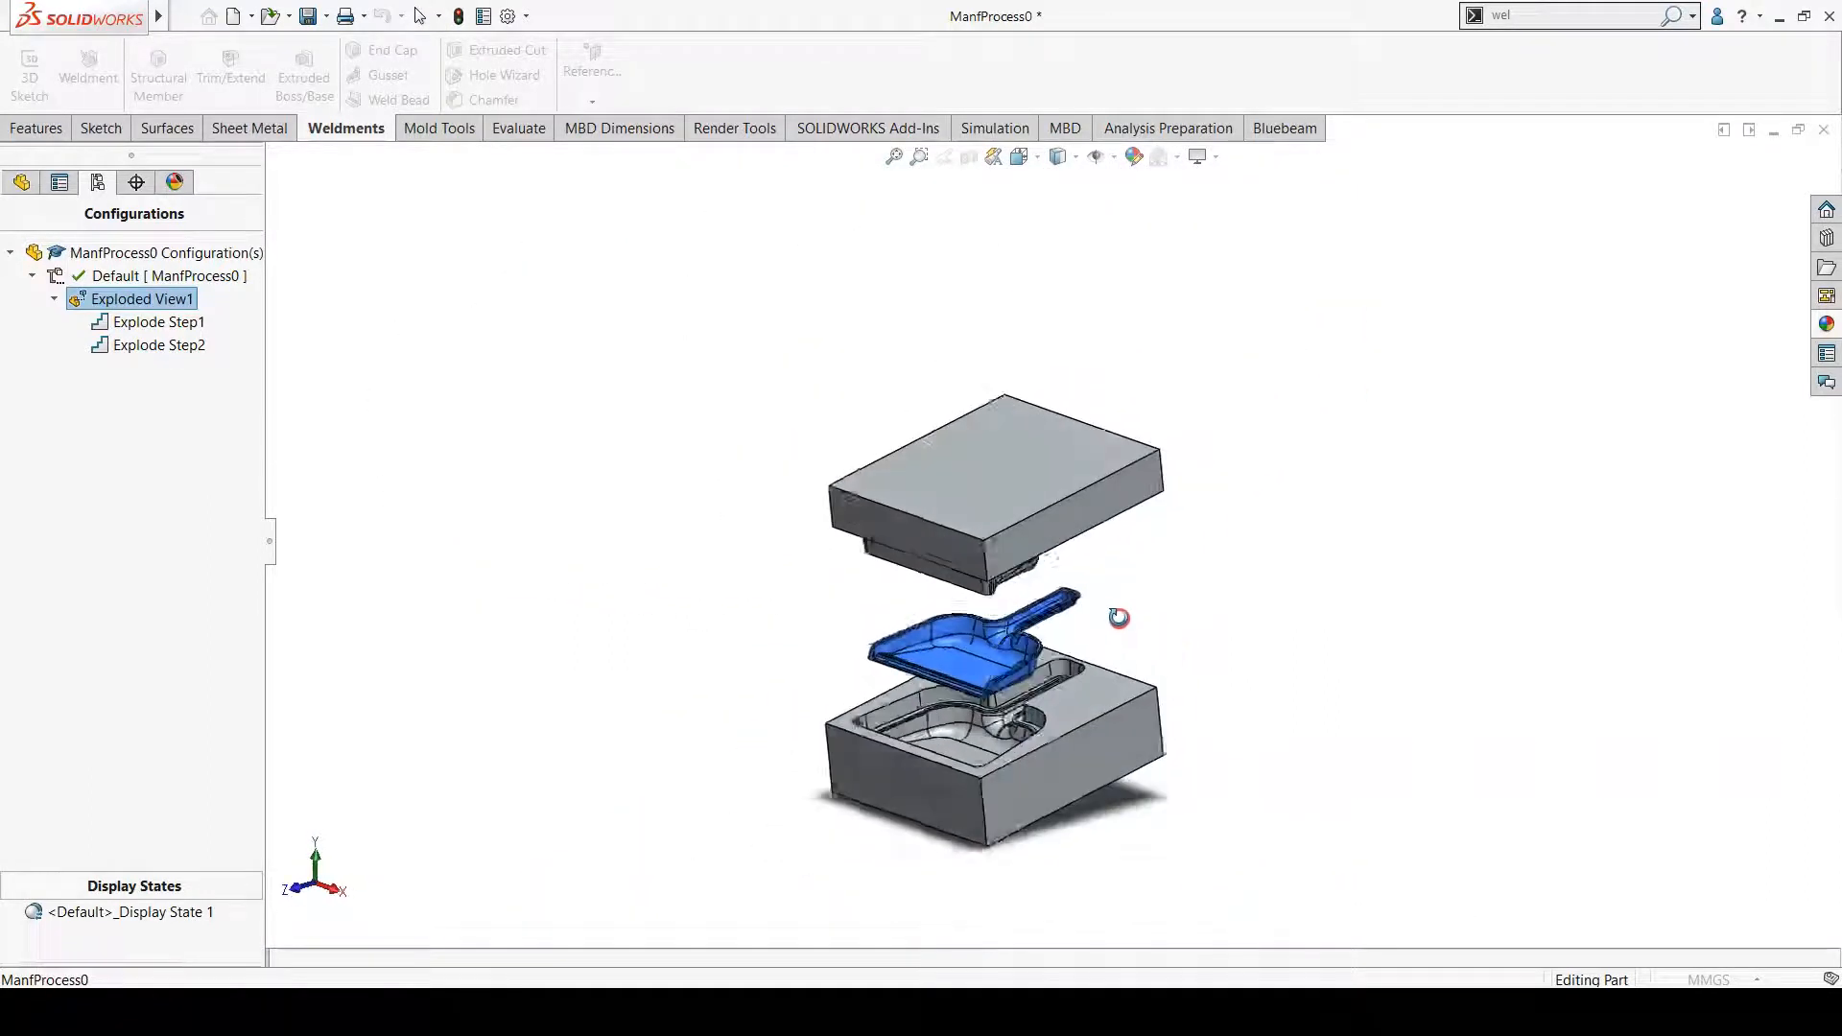
scroll(1119, 618, "down", 4)
scroll(1027, 658, "up", 1)
scroll(729, 772, "down", 3)
mouse_move(998, 569)
middle_mouse_down()
mouse_move(1017, 614)
mouse_move(969, 567)
mouse_move(1074, 607)
mouse_move(1055, 564)
mouse_move(988, 605)
middle_mouse_up()
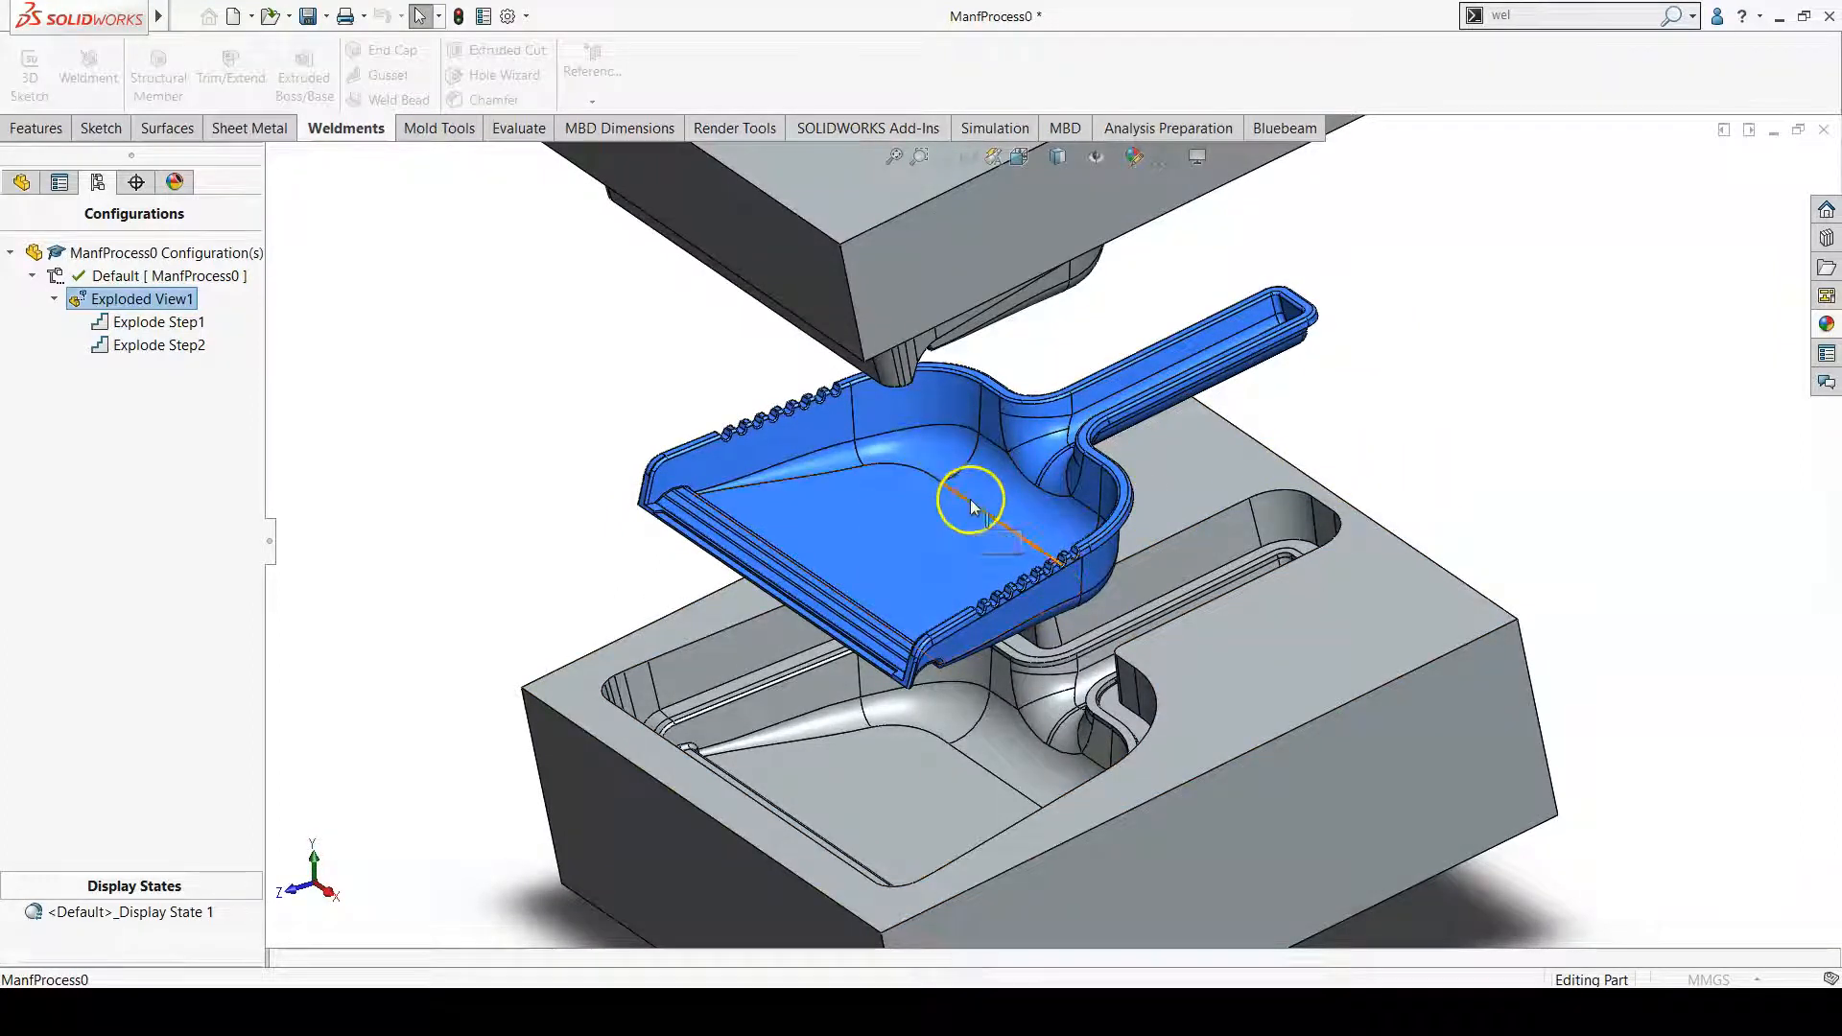
key("f")
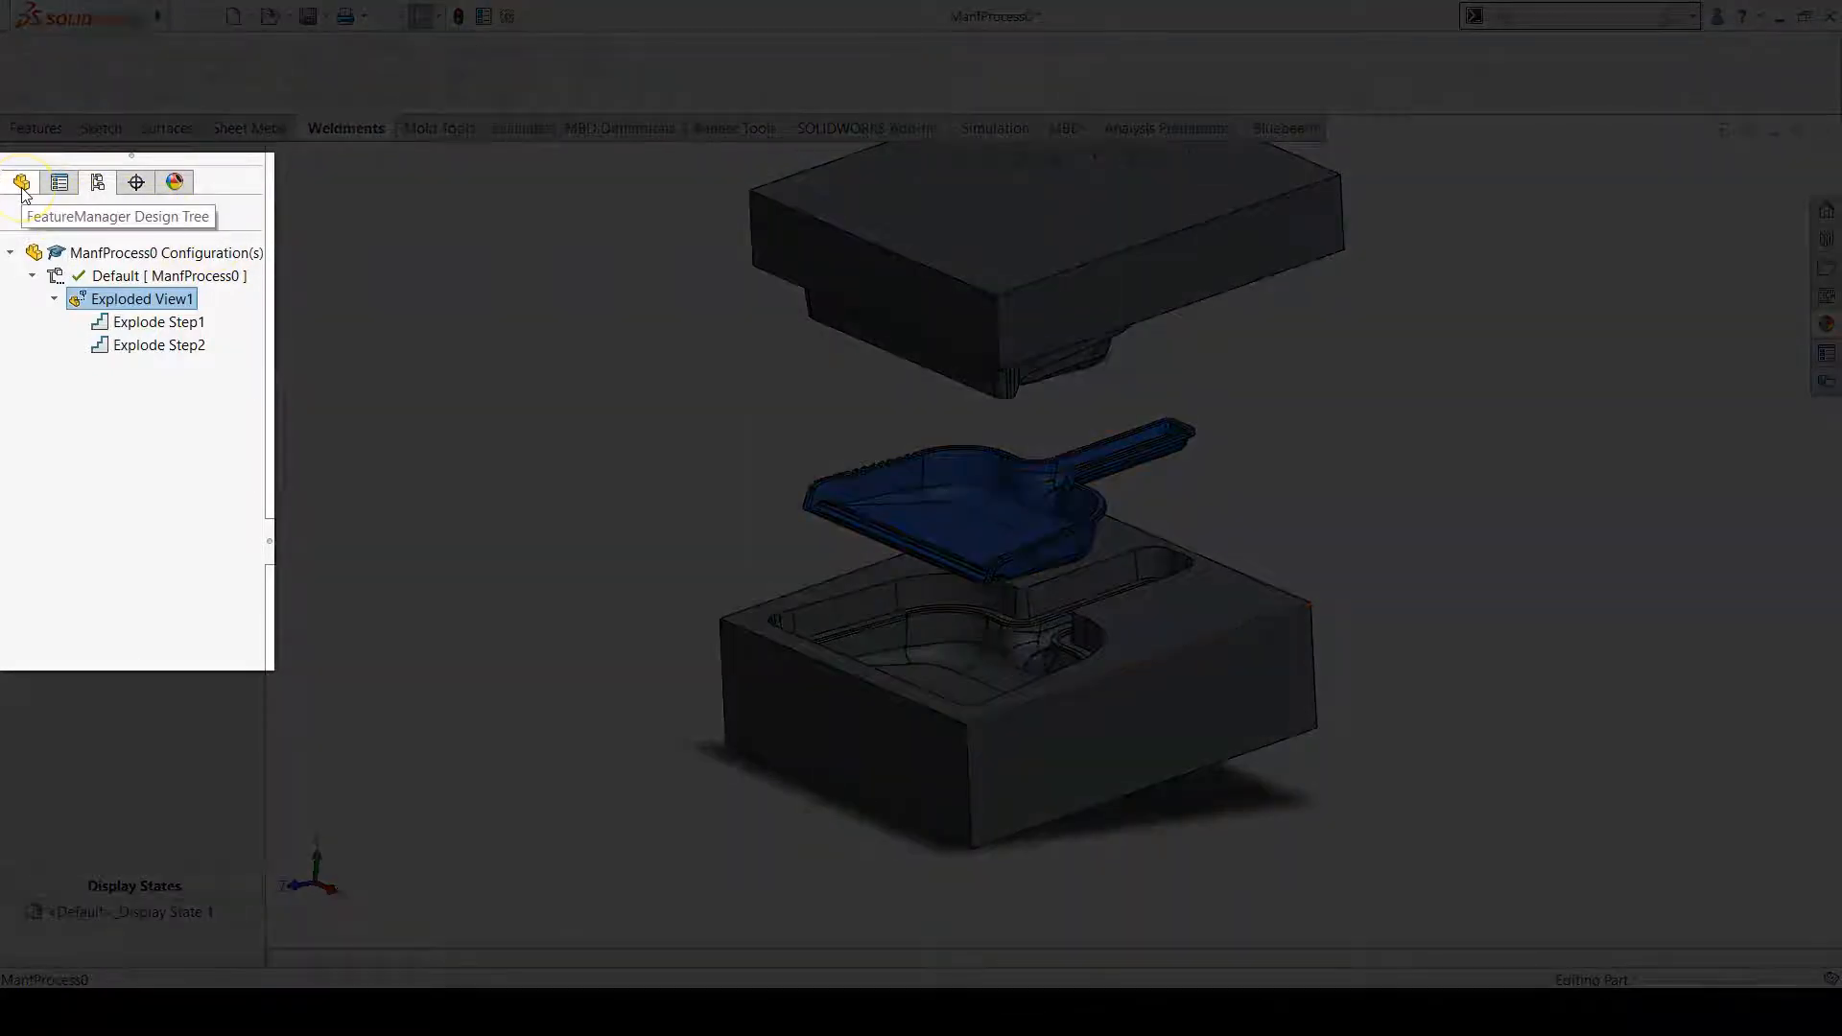
Step: Rename the part in the design tree as "Plastic_InjectionMolded_Molds are Machined", accepting the temporary document rename
left_click(21, 184)
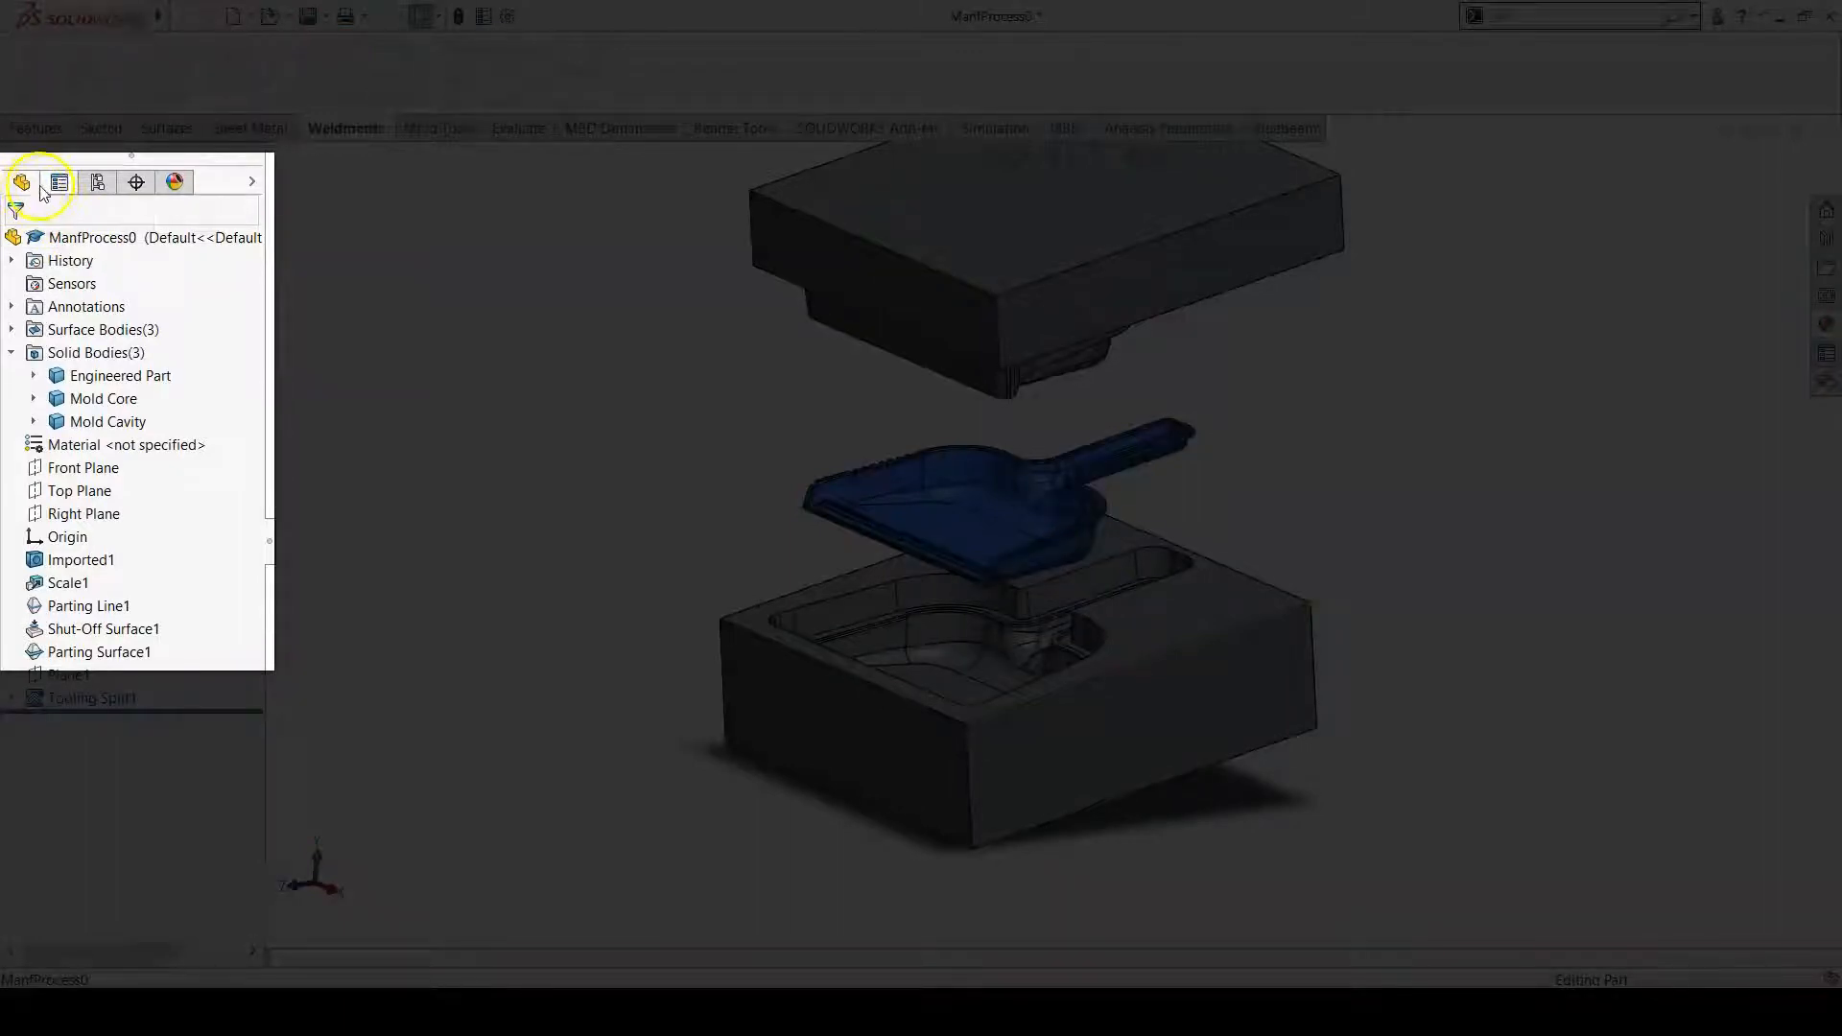
left_click(121, 240)
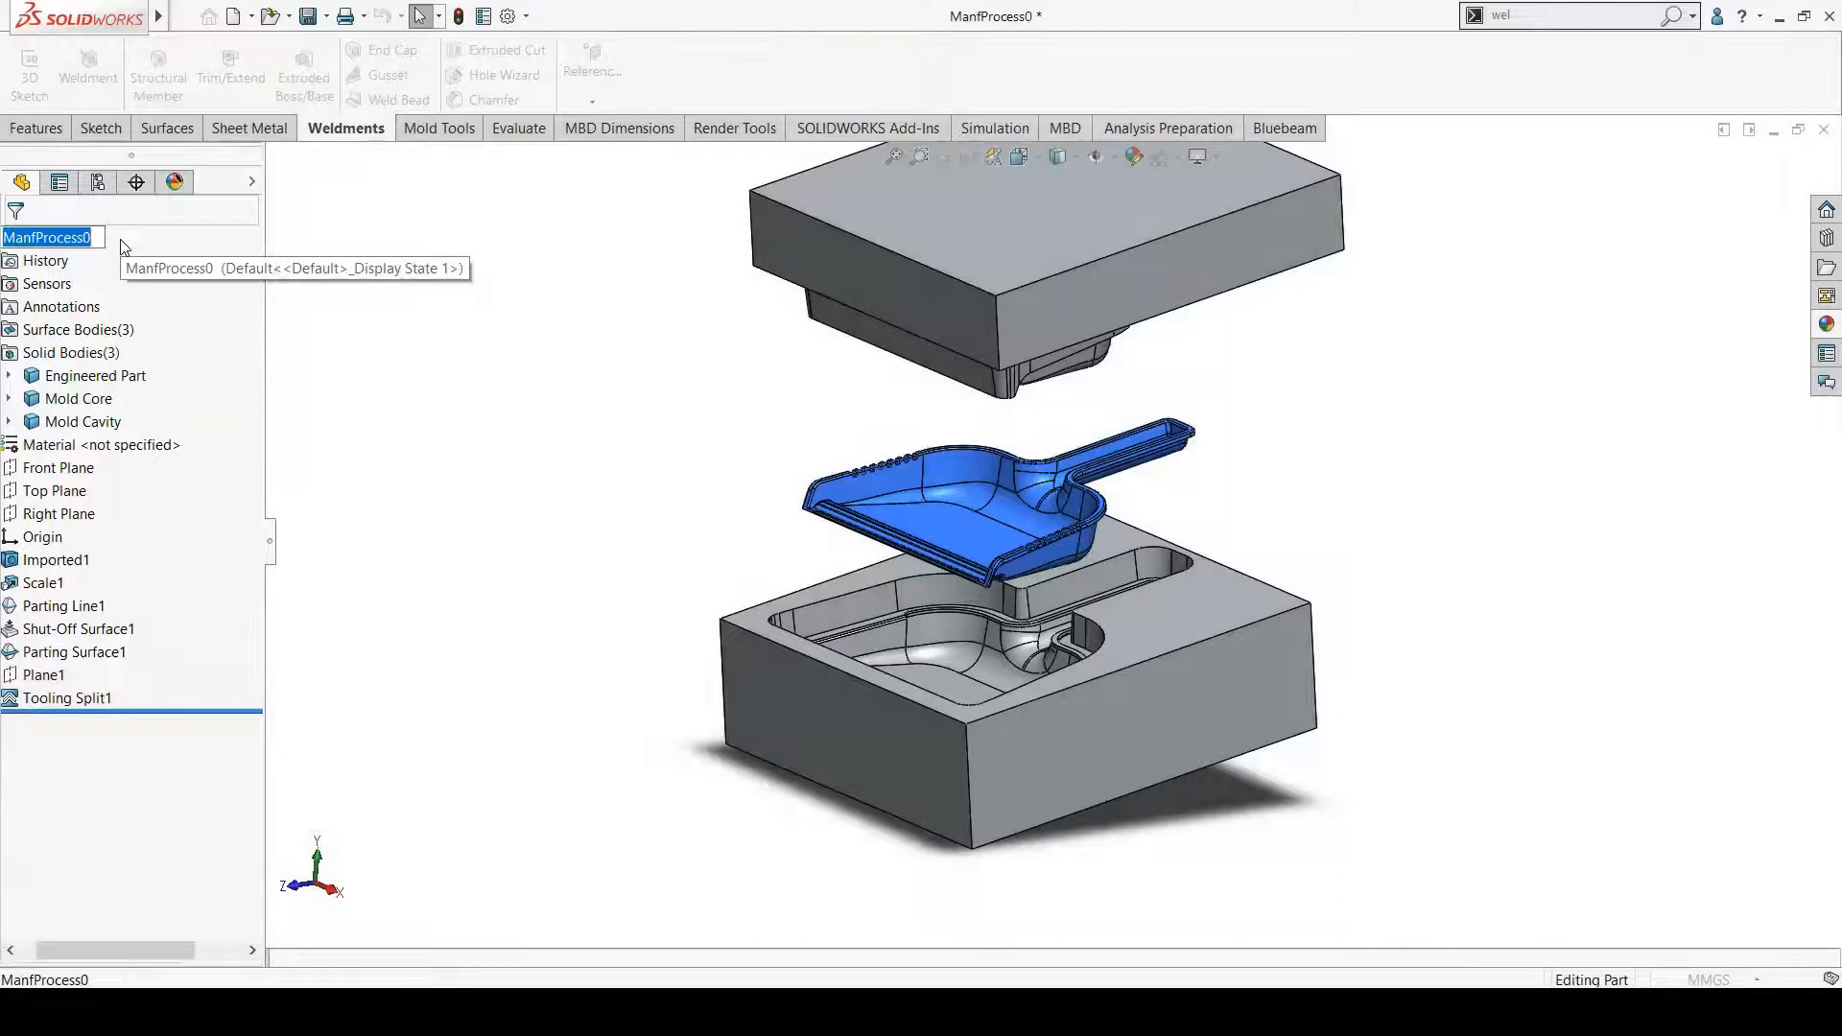
type("Plastic")
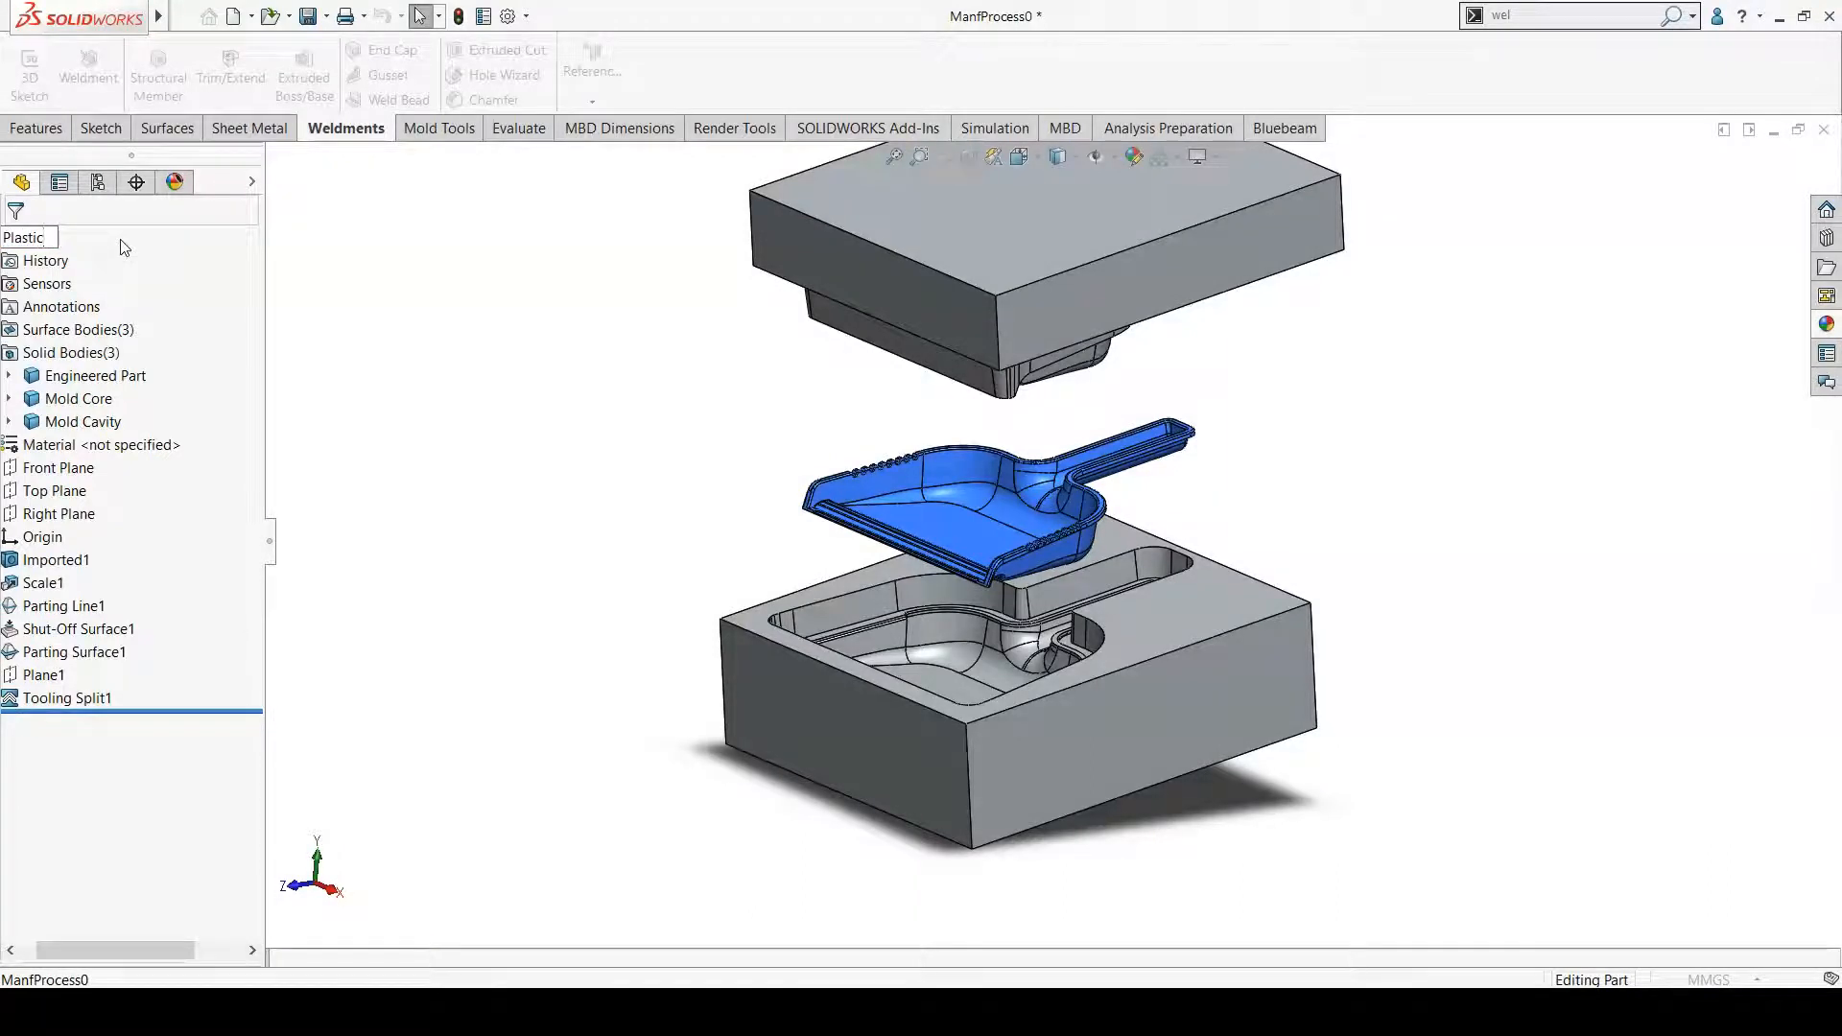
type("_InjectionMolded_Molds a")
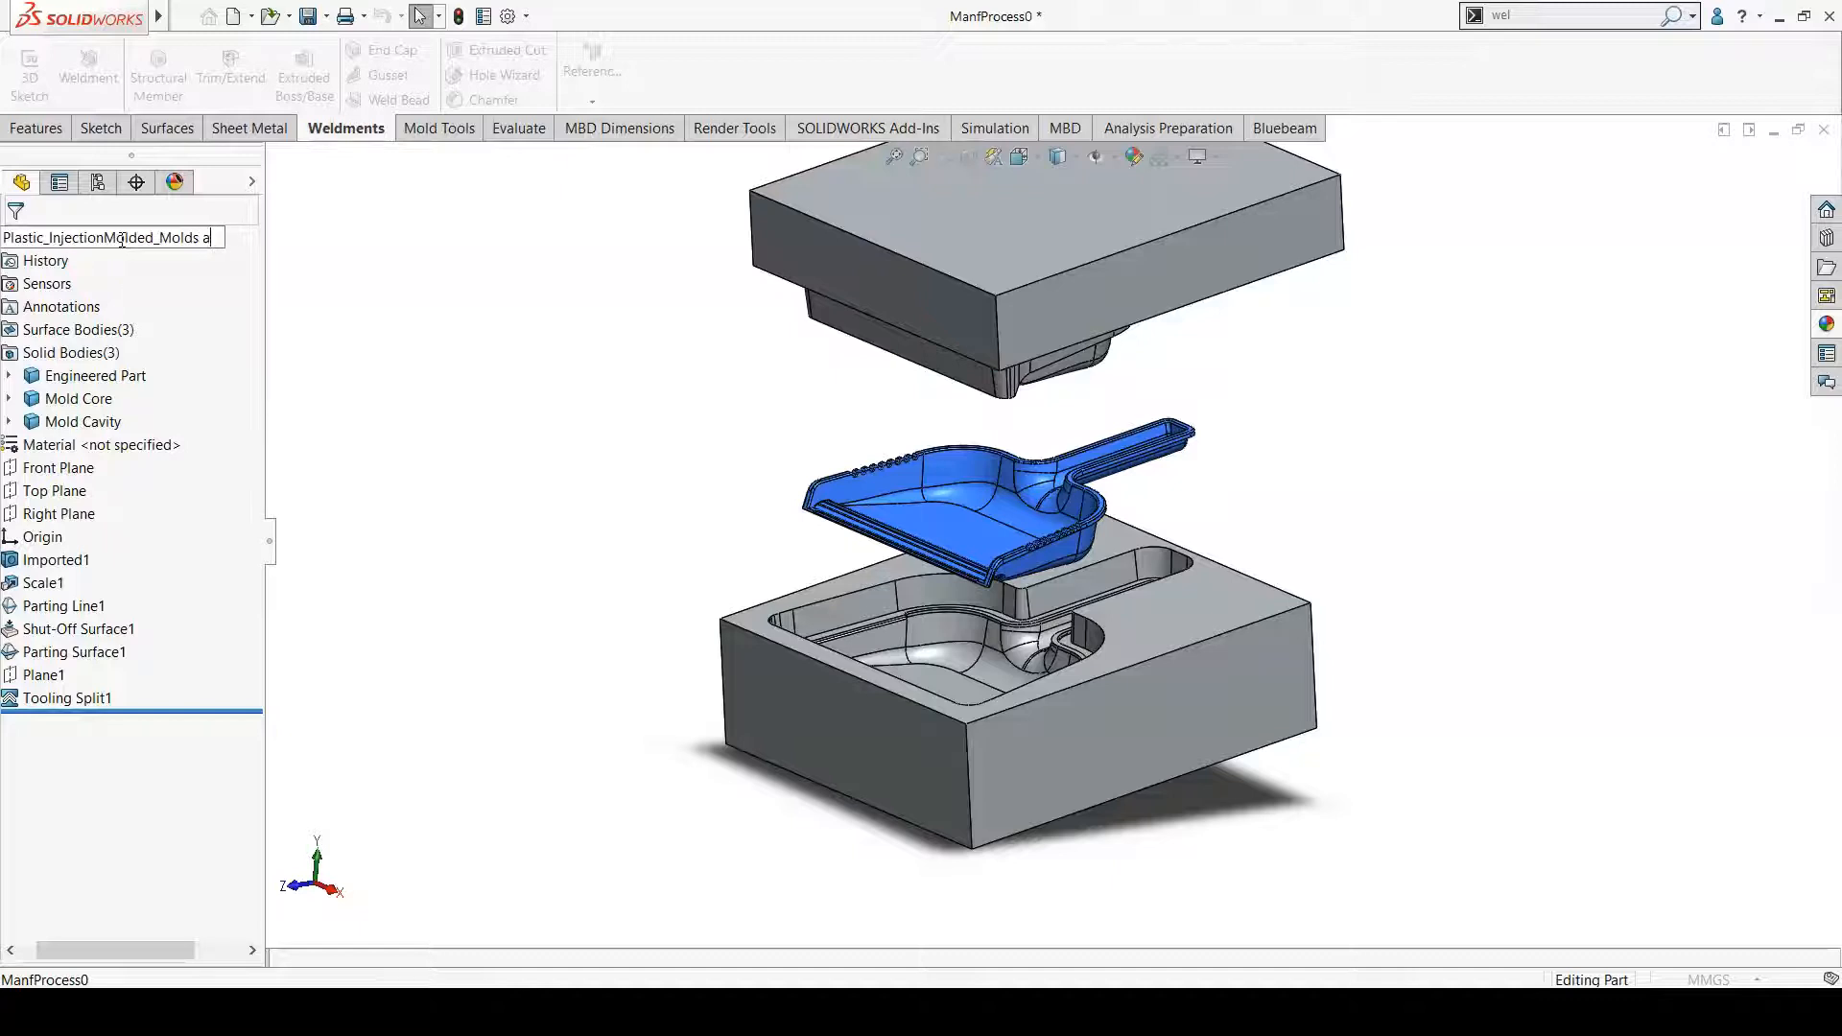
type("re Machined")
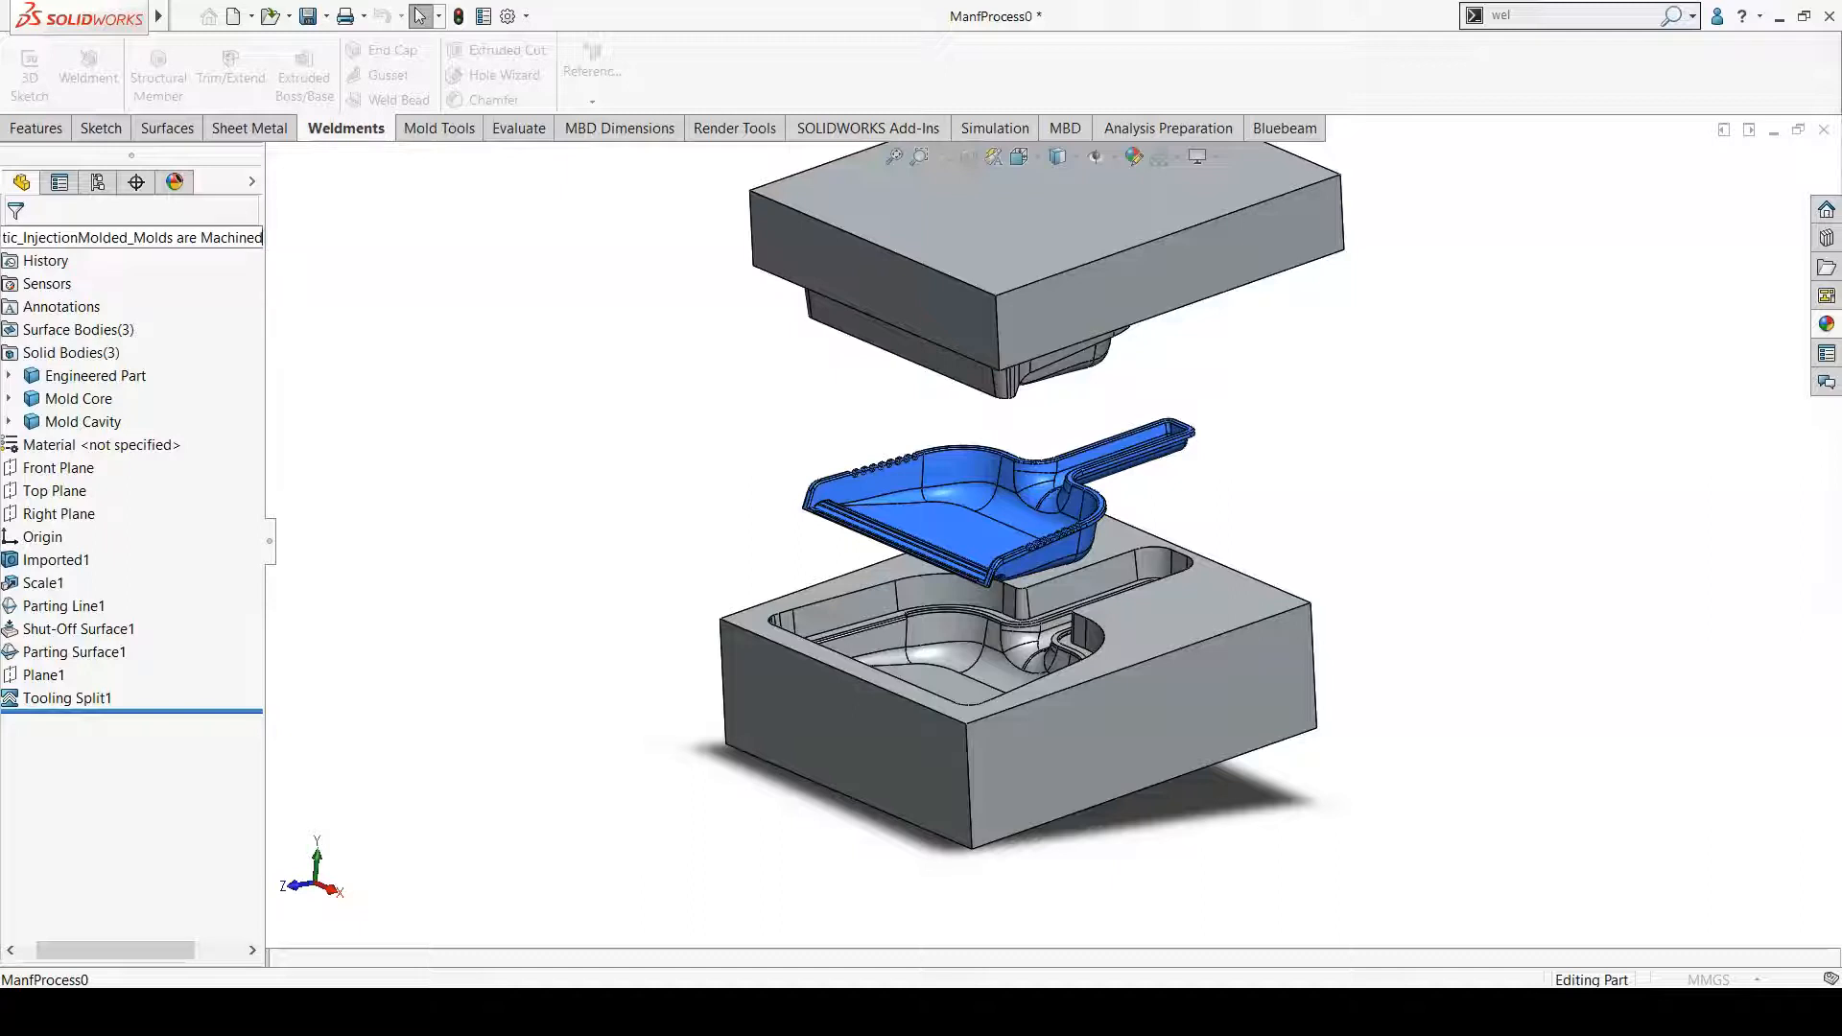
key("Return")
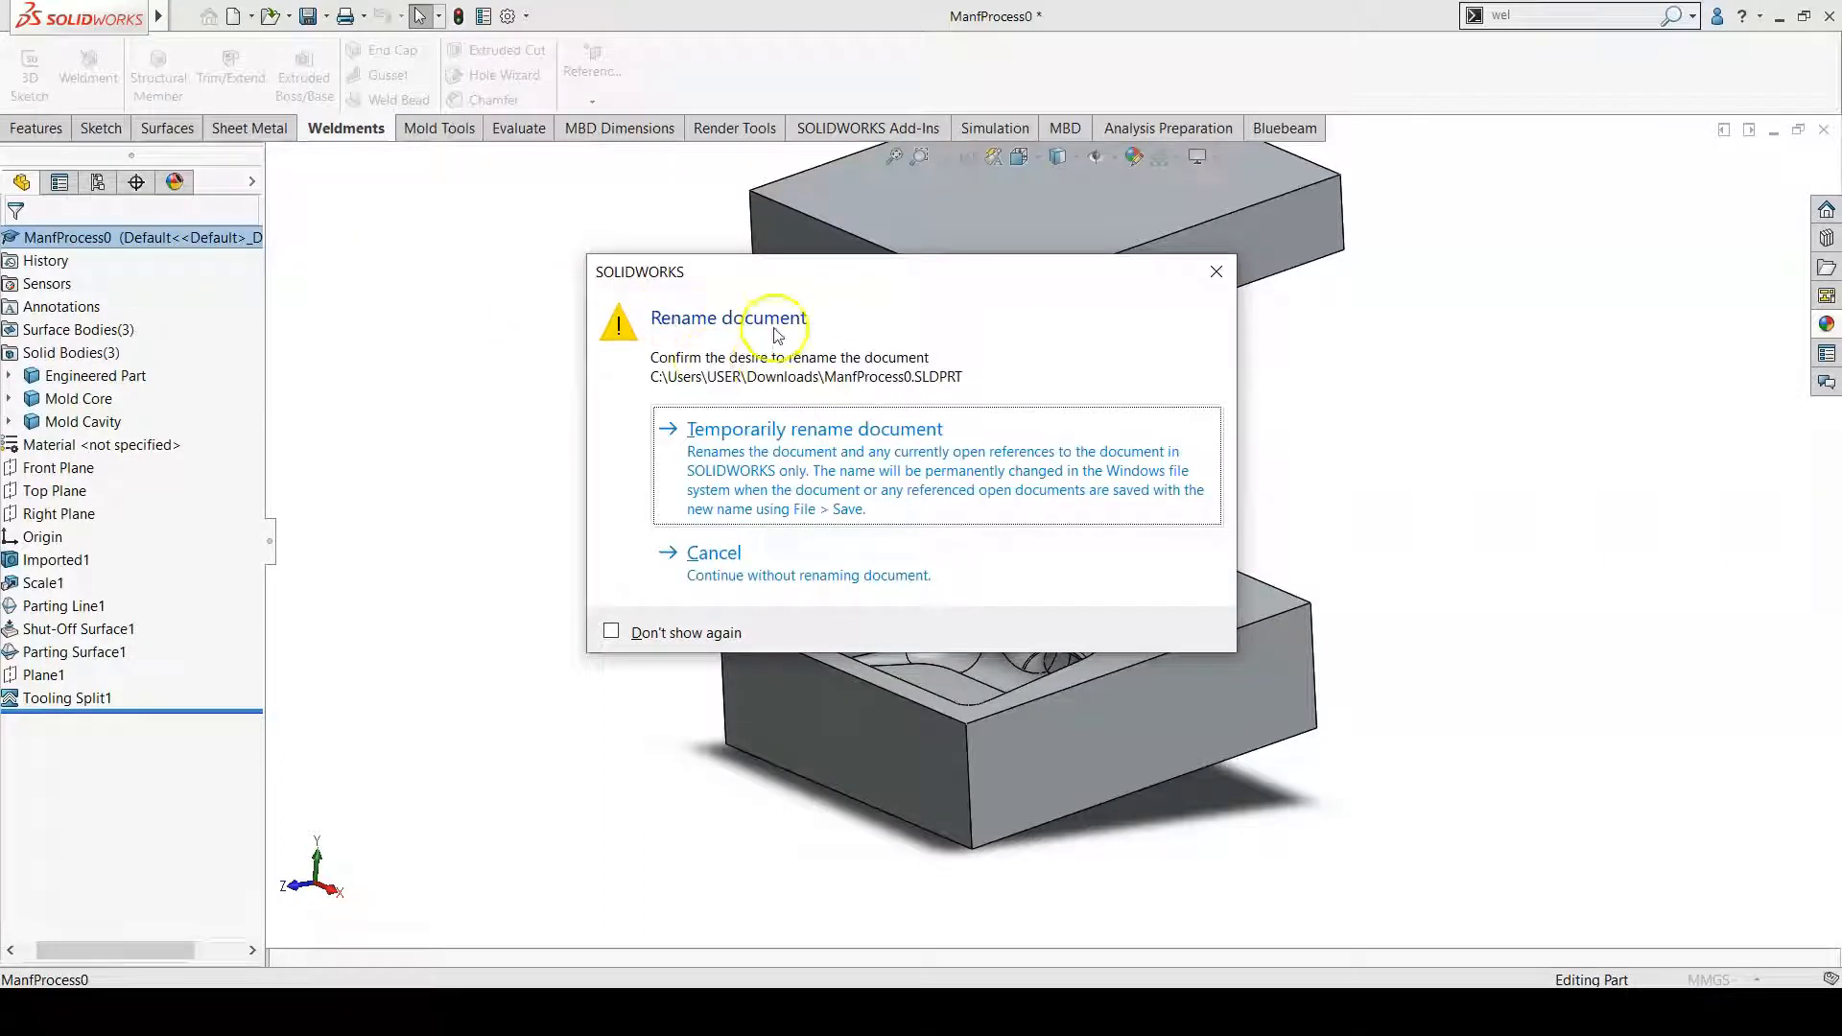
left_click(767, 466)
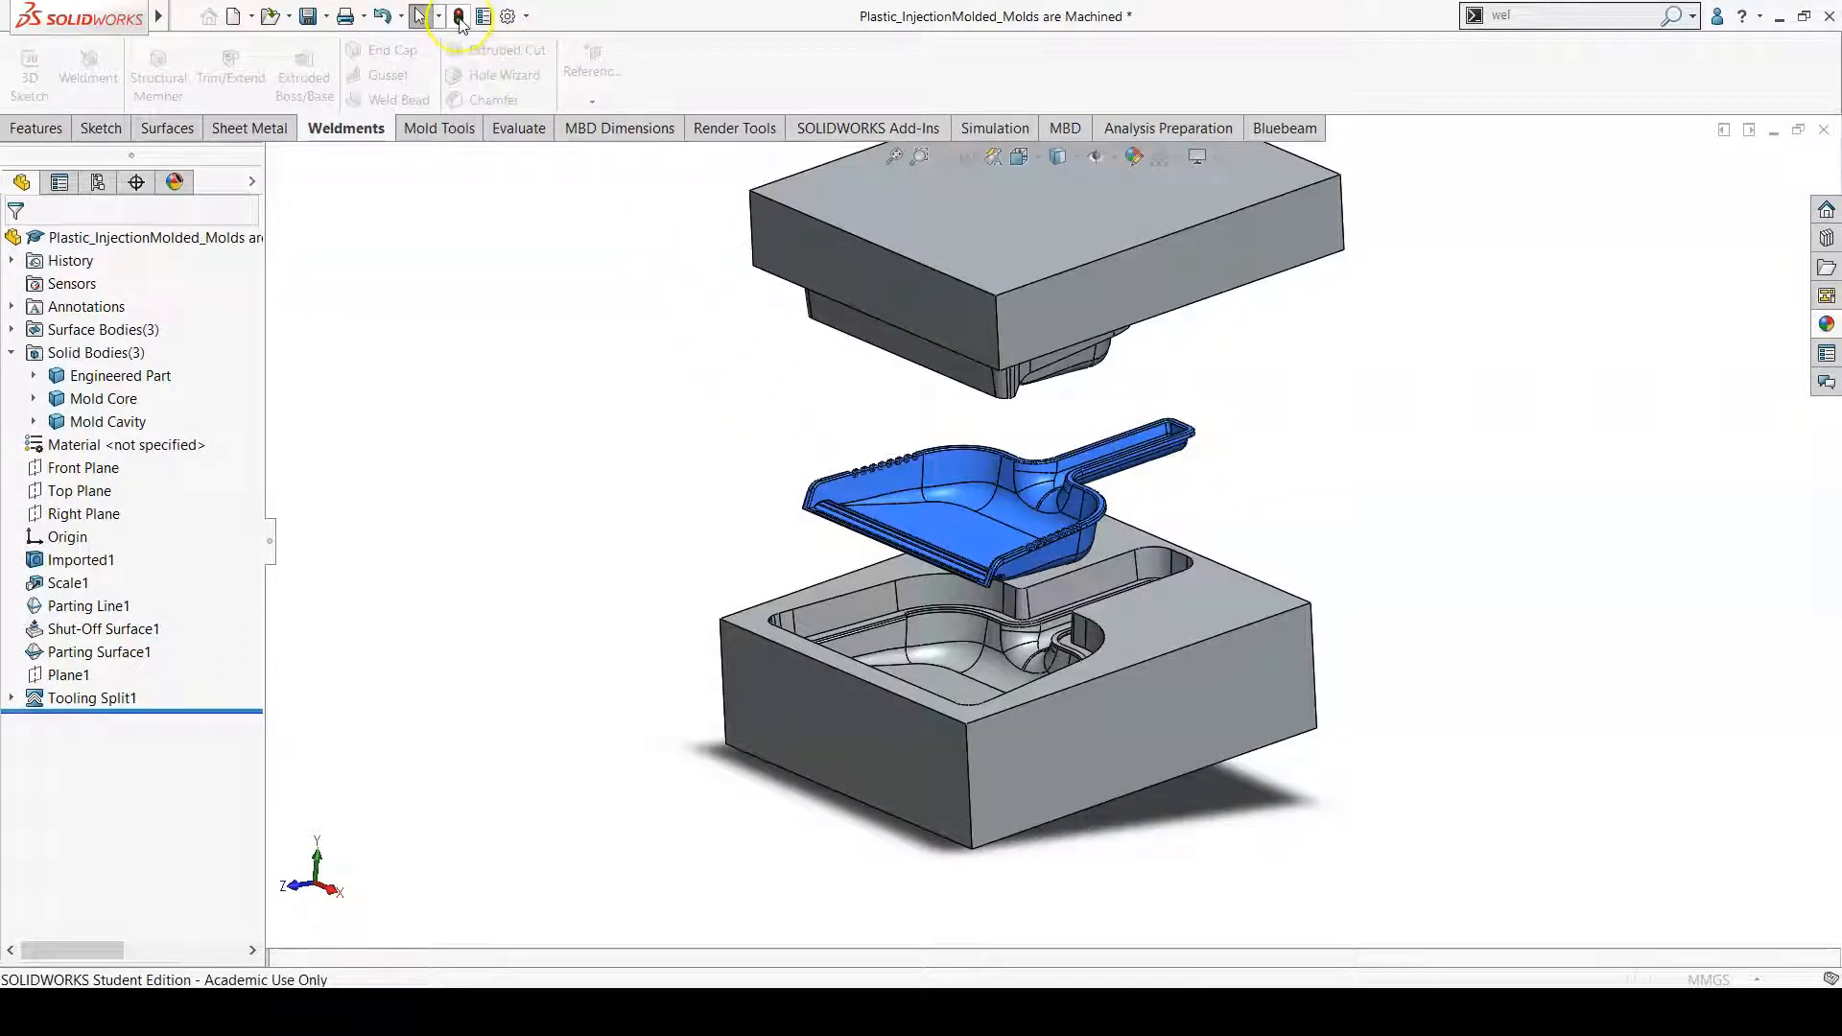
Step: Rebuild the renamed part and save it with the option to update where used references
left_click(460, 19)
left_click(308, 16)
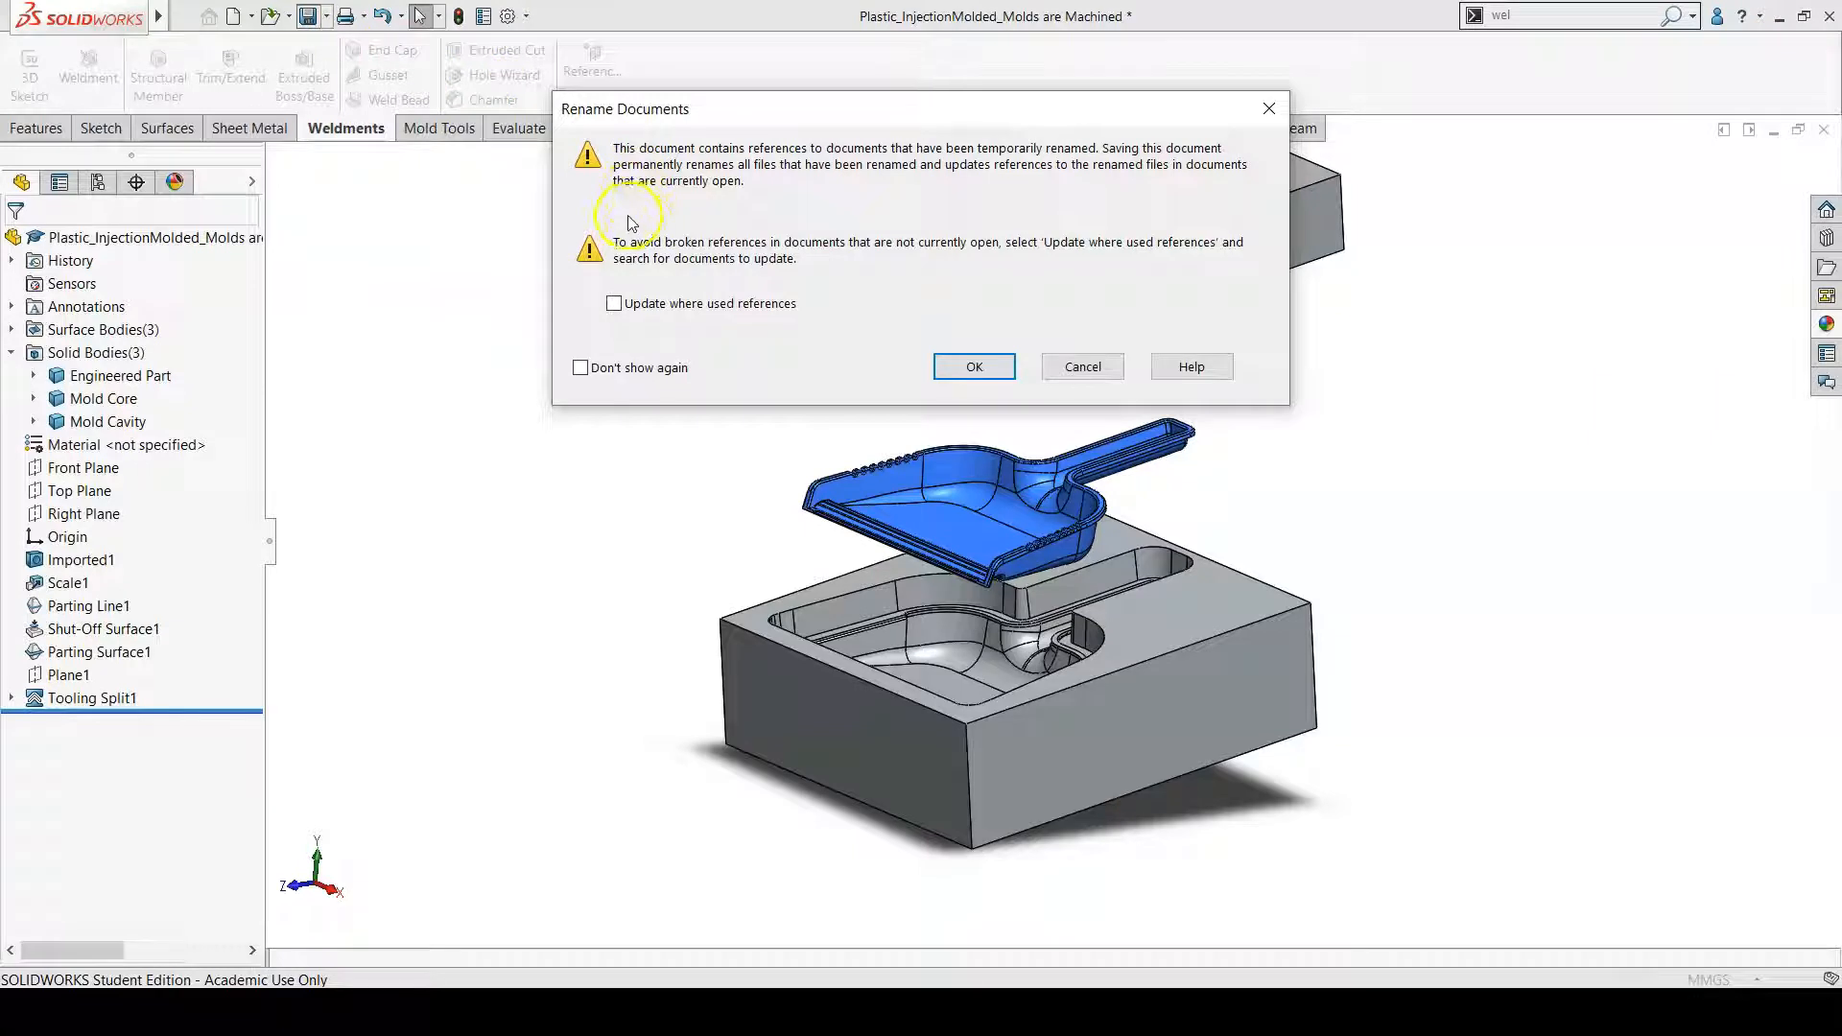
left_click(614, 303)
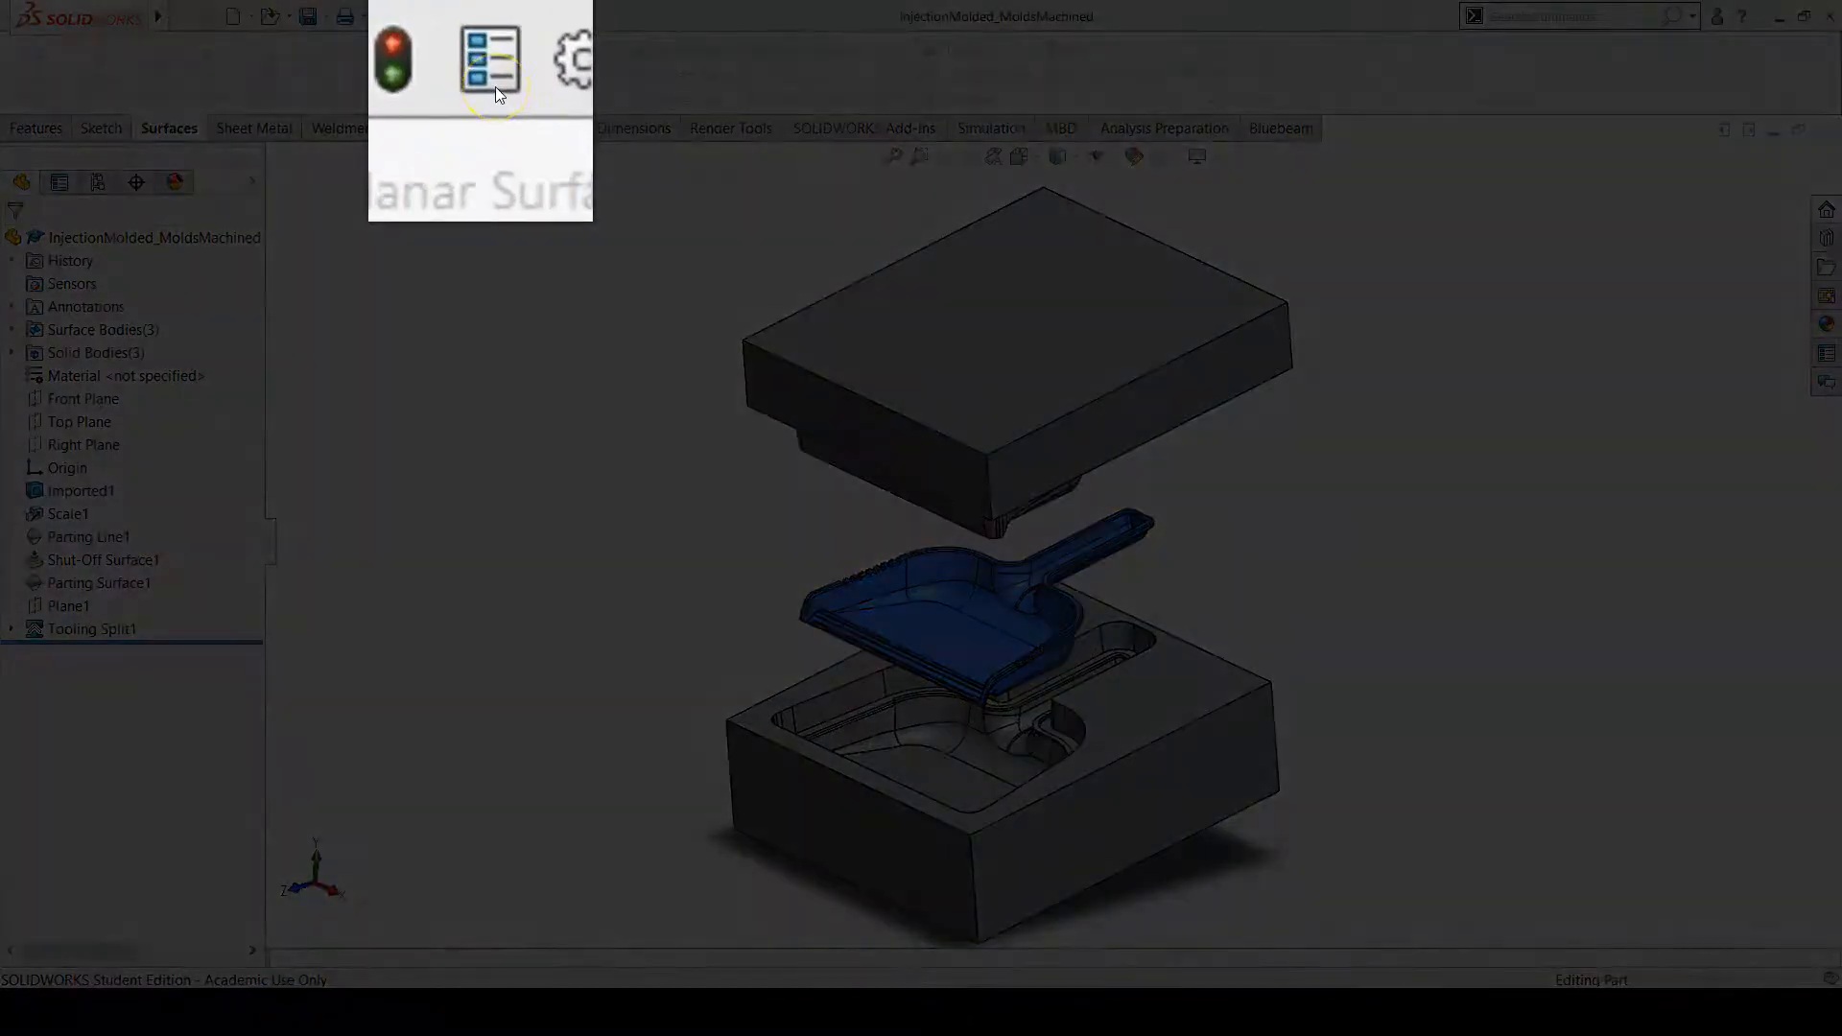
Step: Open the part's file properties and enter the author's full name in the summary information
left_click(485, 17)
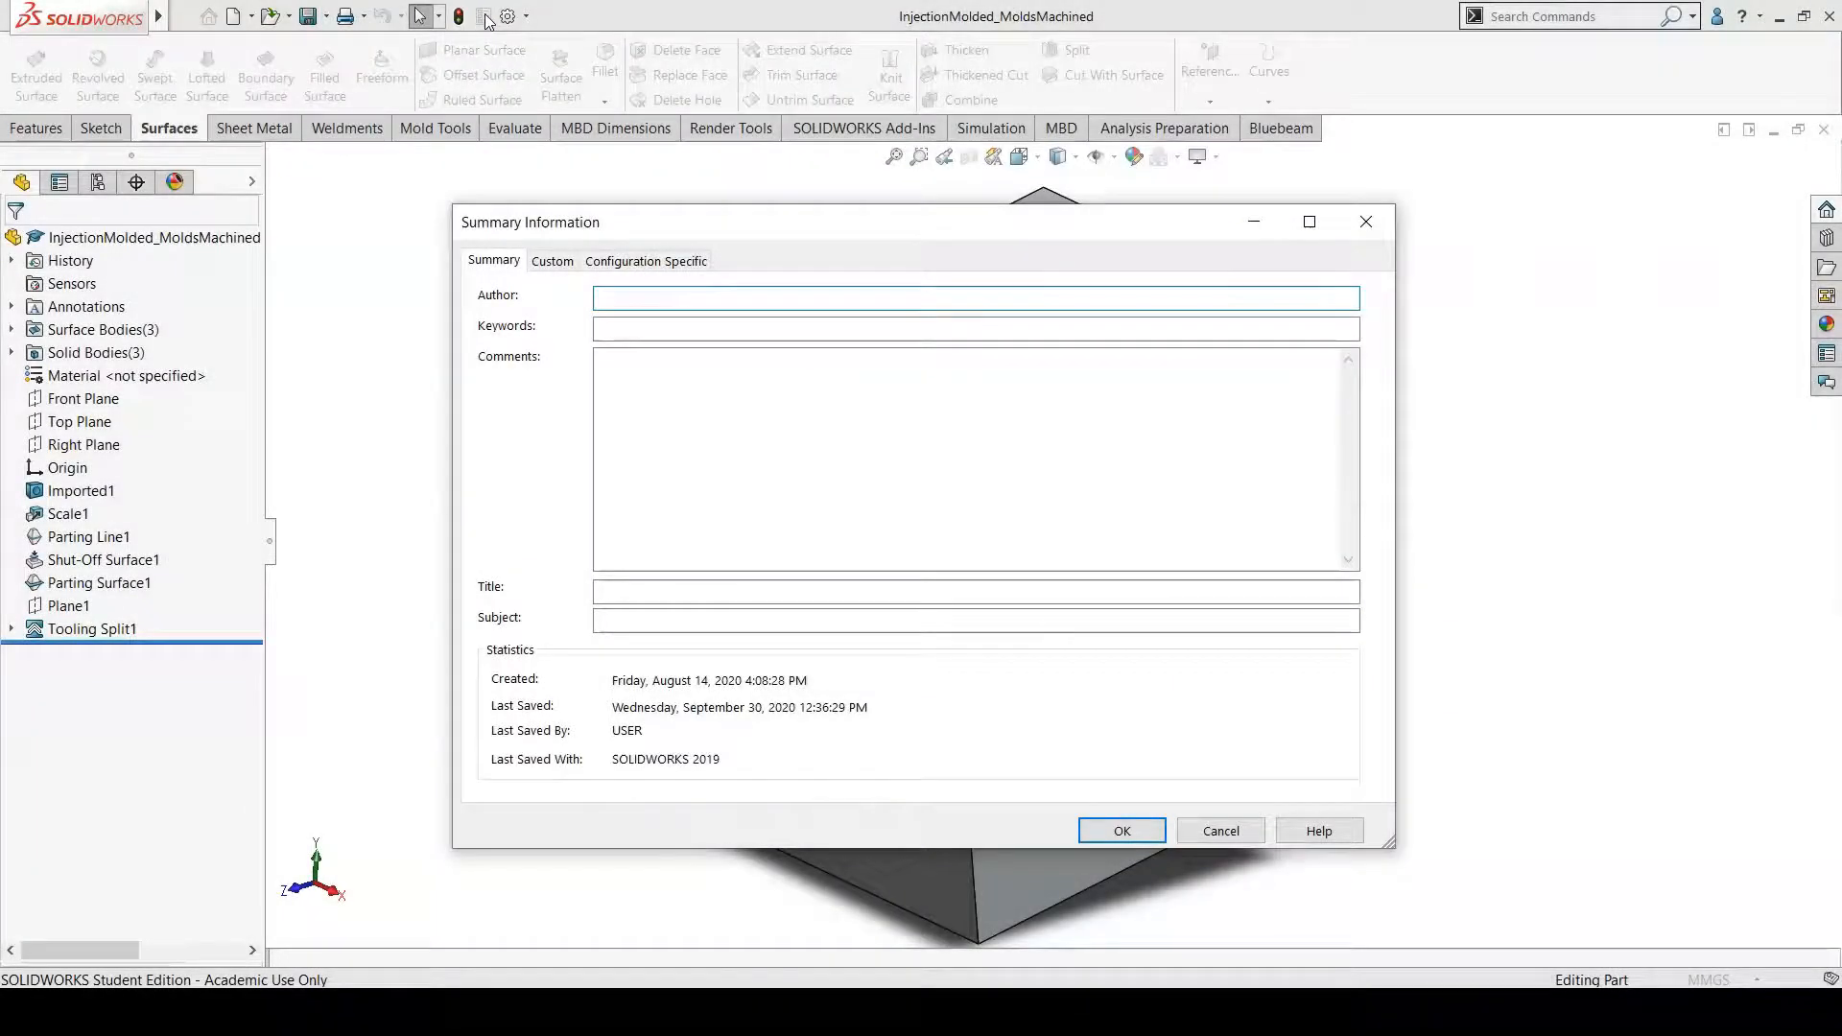
type("Melvin Hortman")
key("Tab")
key("Tab")
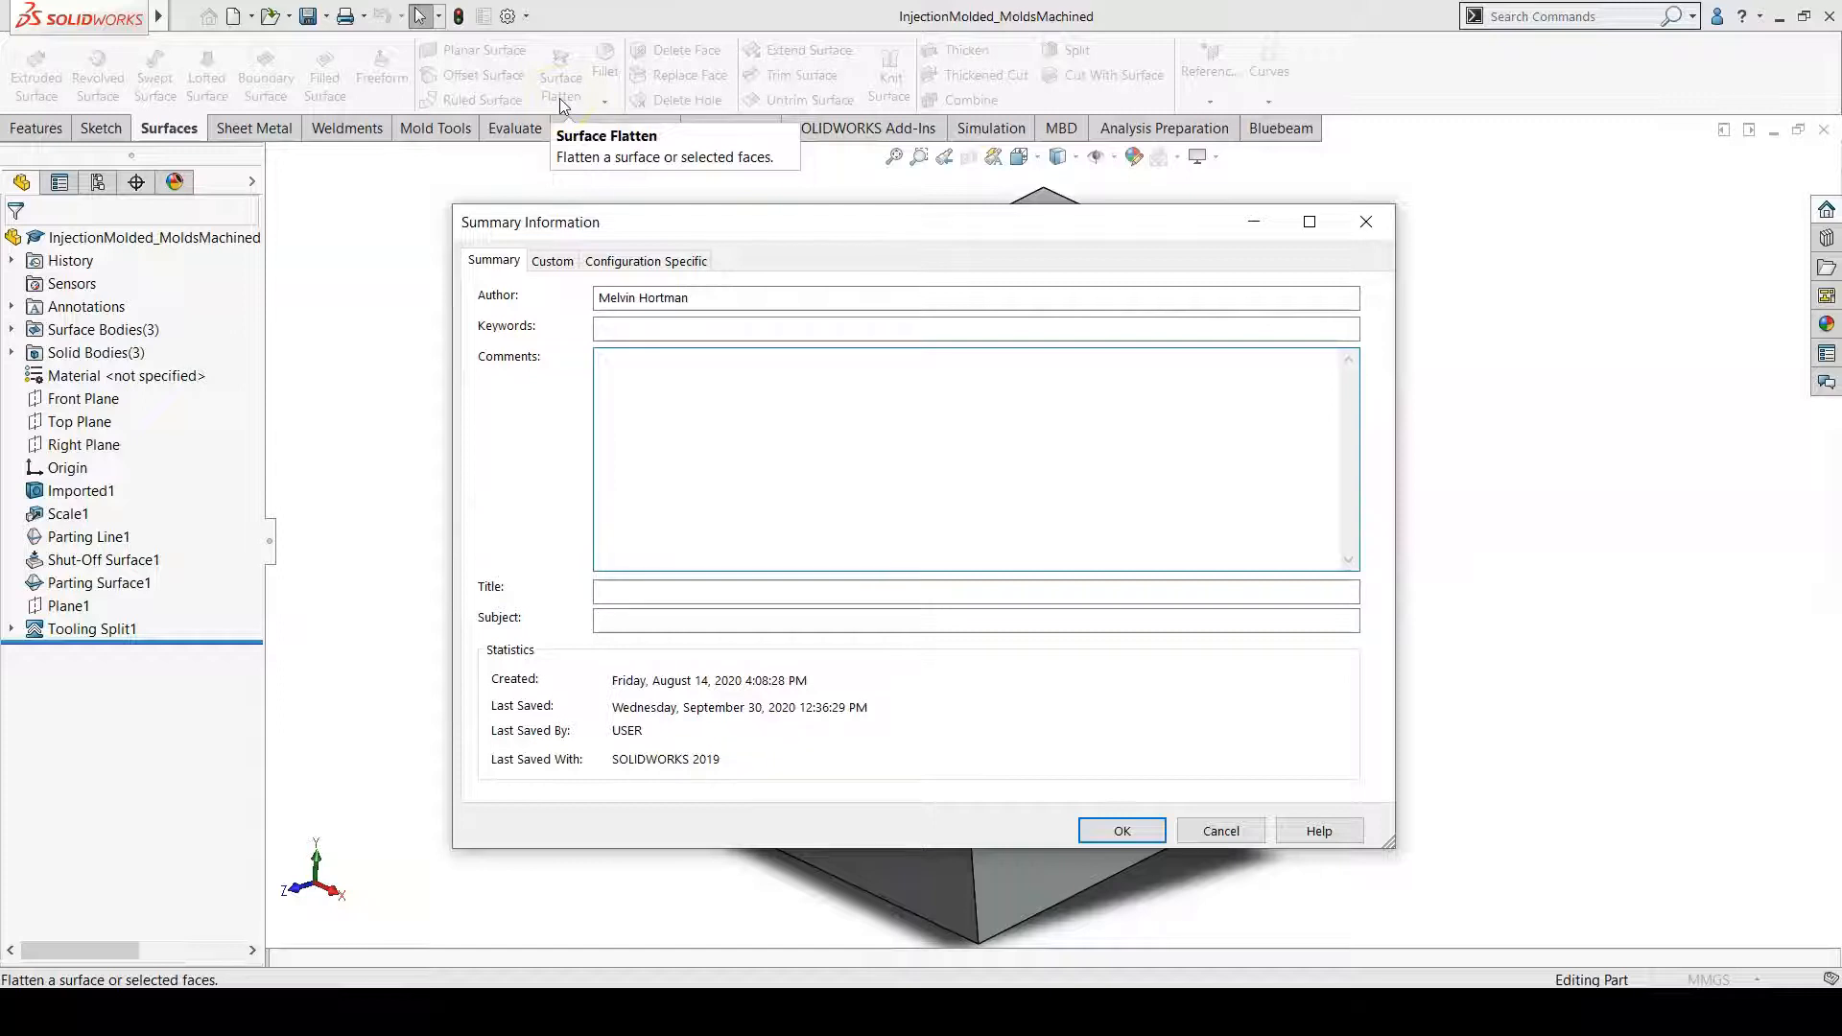
Step: Comment that the engineered part was very curvy, rounded and looked made of plastic, and that the core and cavity molds within the model made it obvious
type("The engineered part was very curvy, rounded, and looked made of plas")
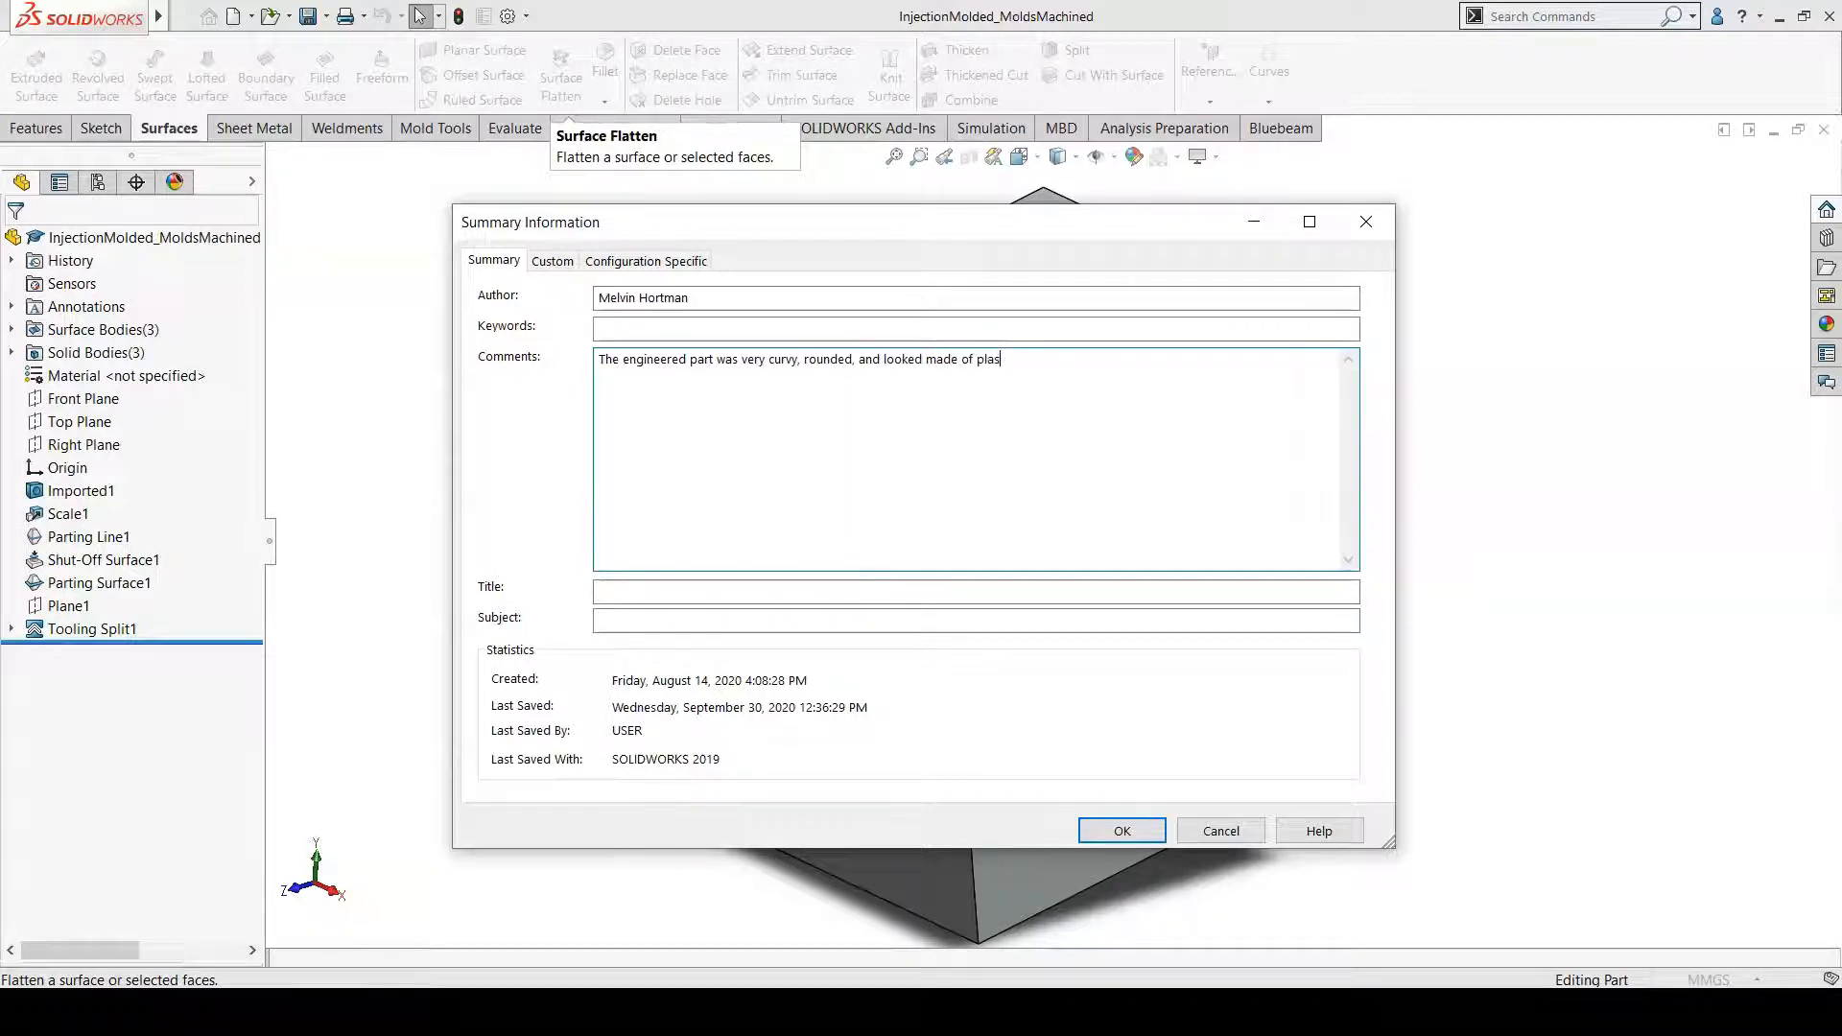
type("tic. I could also see the core and cavity molds of the part within")
key("BackSpace")
type("in the model, which made it obvious.")
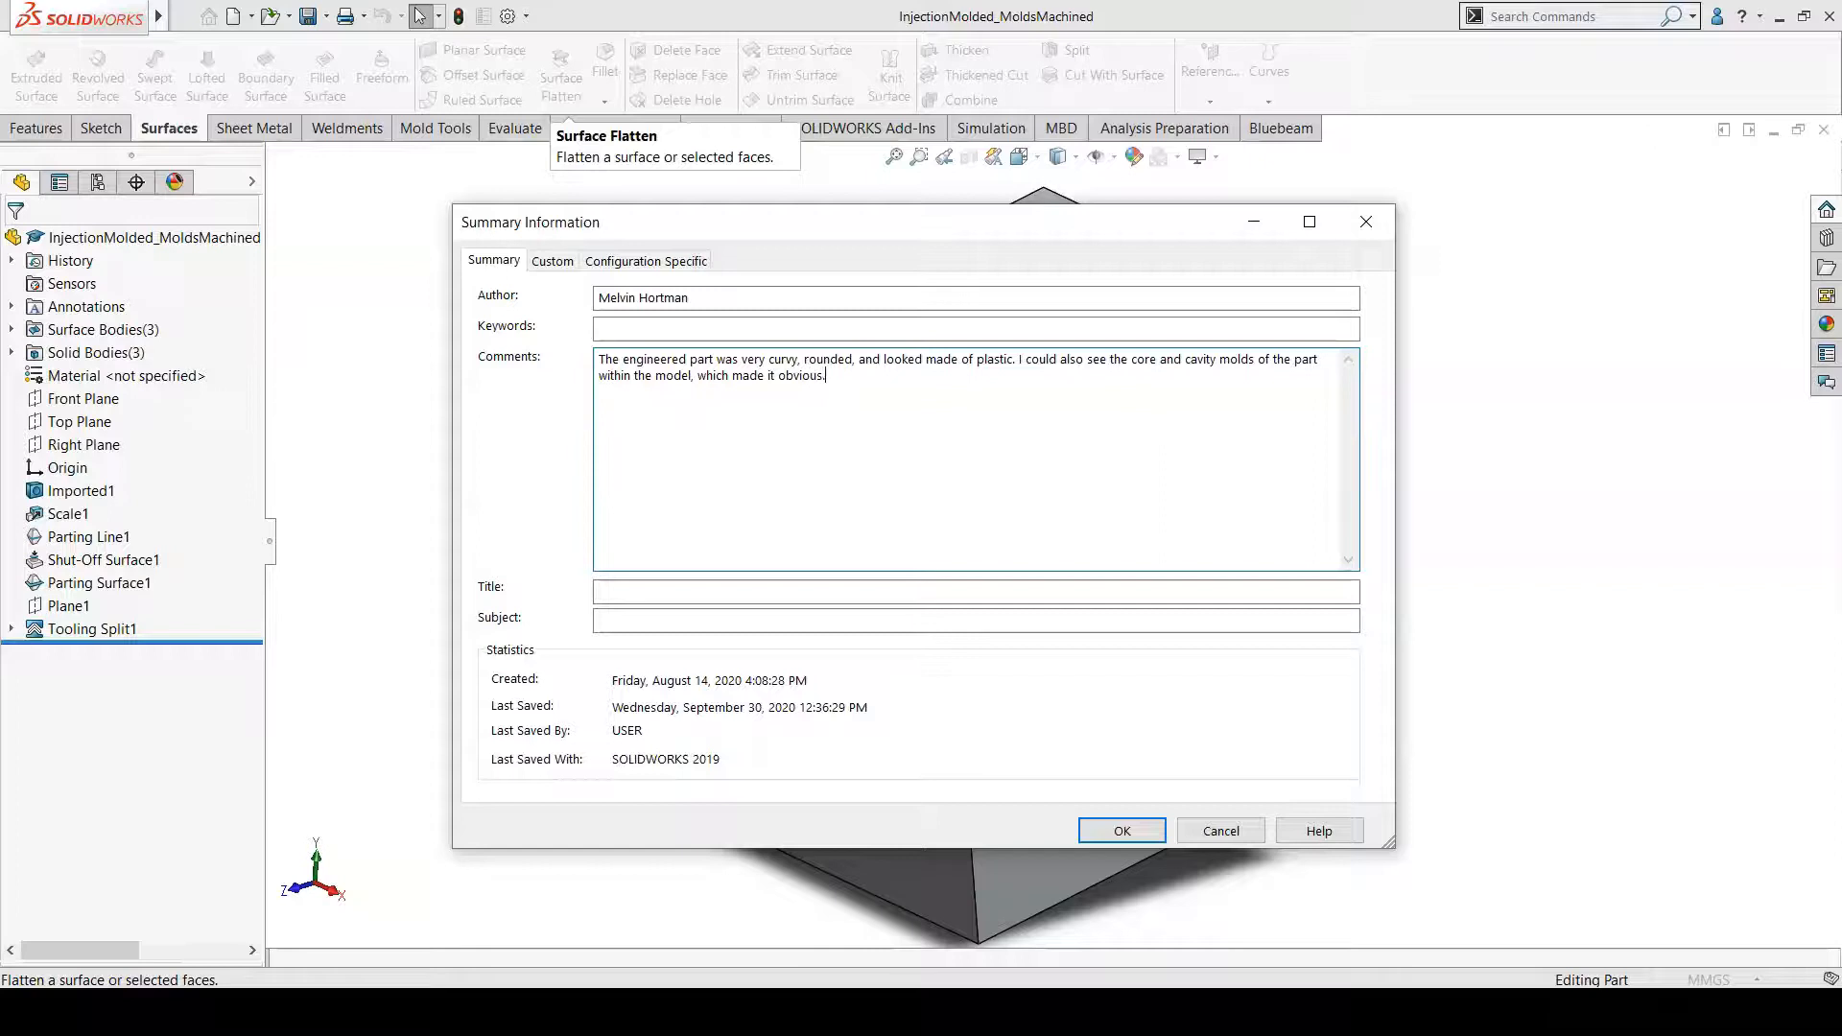
Step: Set the summary title to "Injection Molded" and the subject to "DFT 106", and accept the summary information
left_click(683, 588)
type("In")
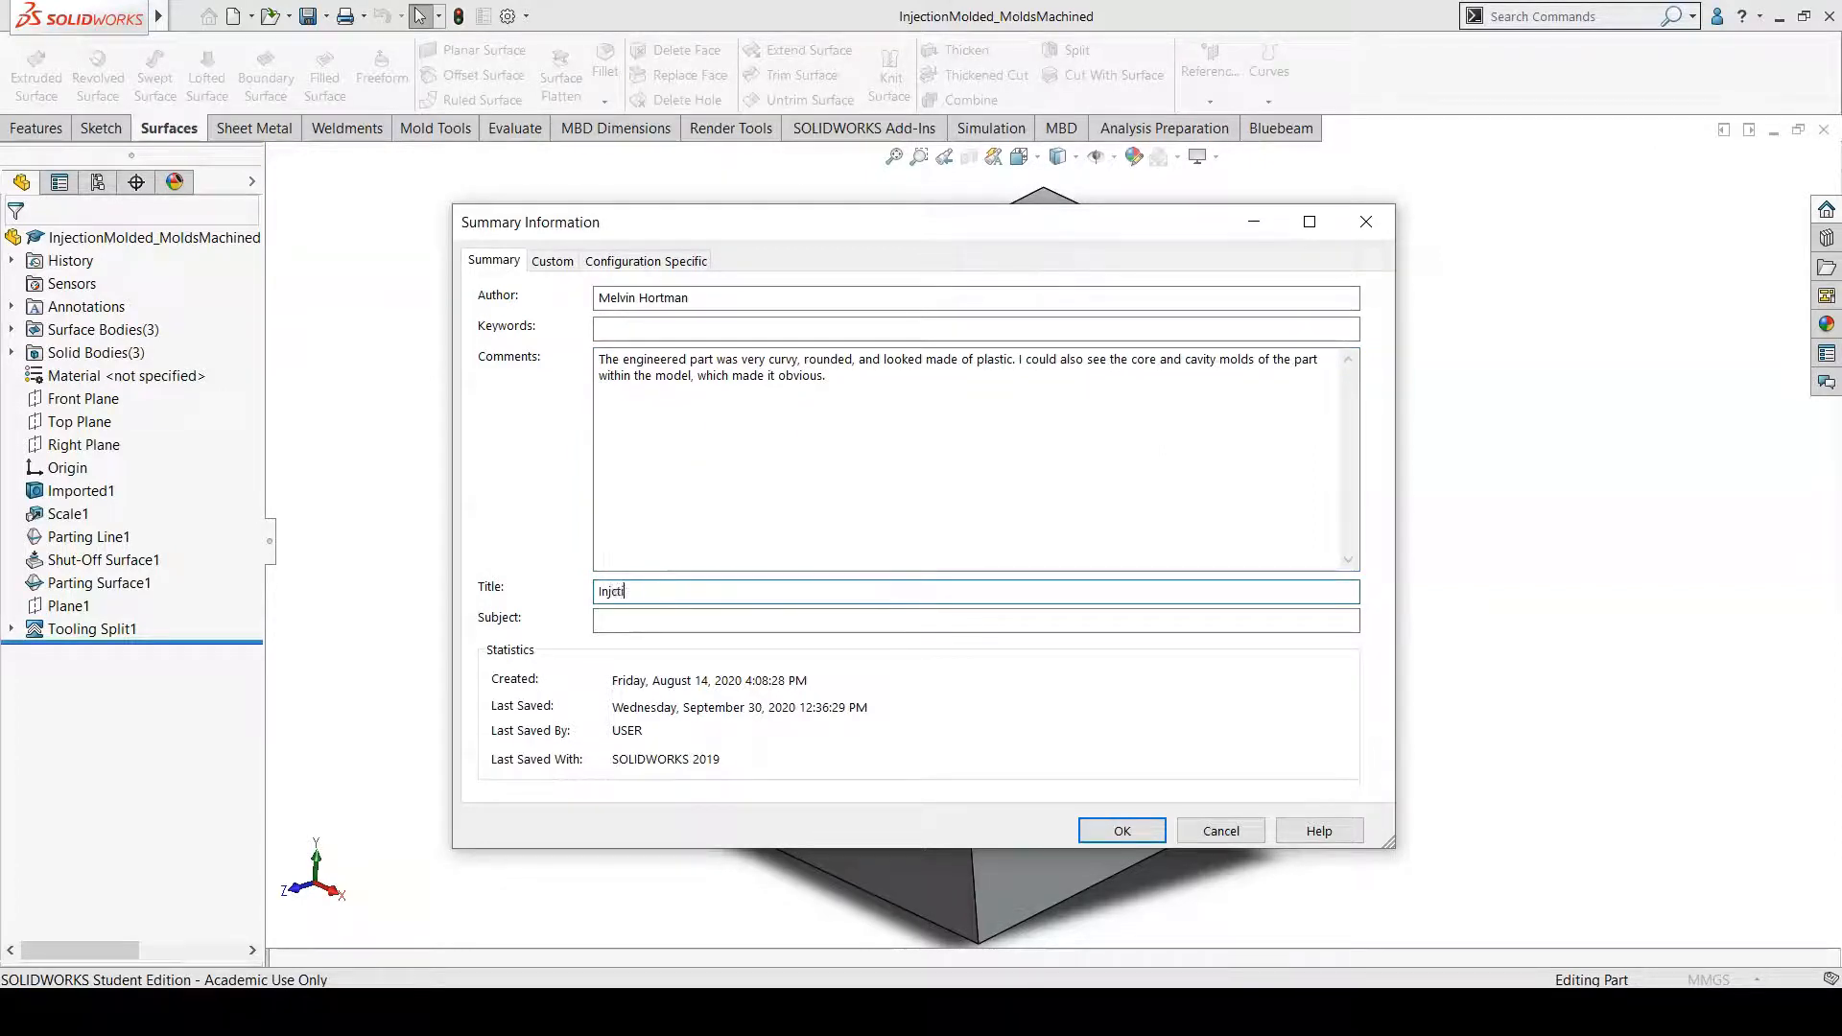
type("jection Molded")
left_click(638, 620)
type("DFT 106")
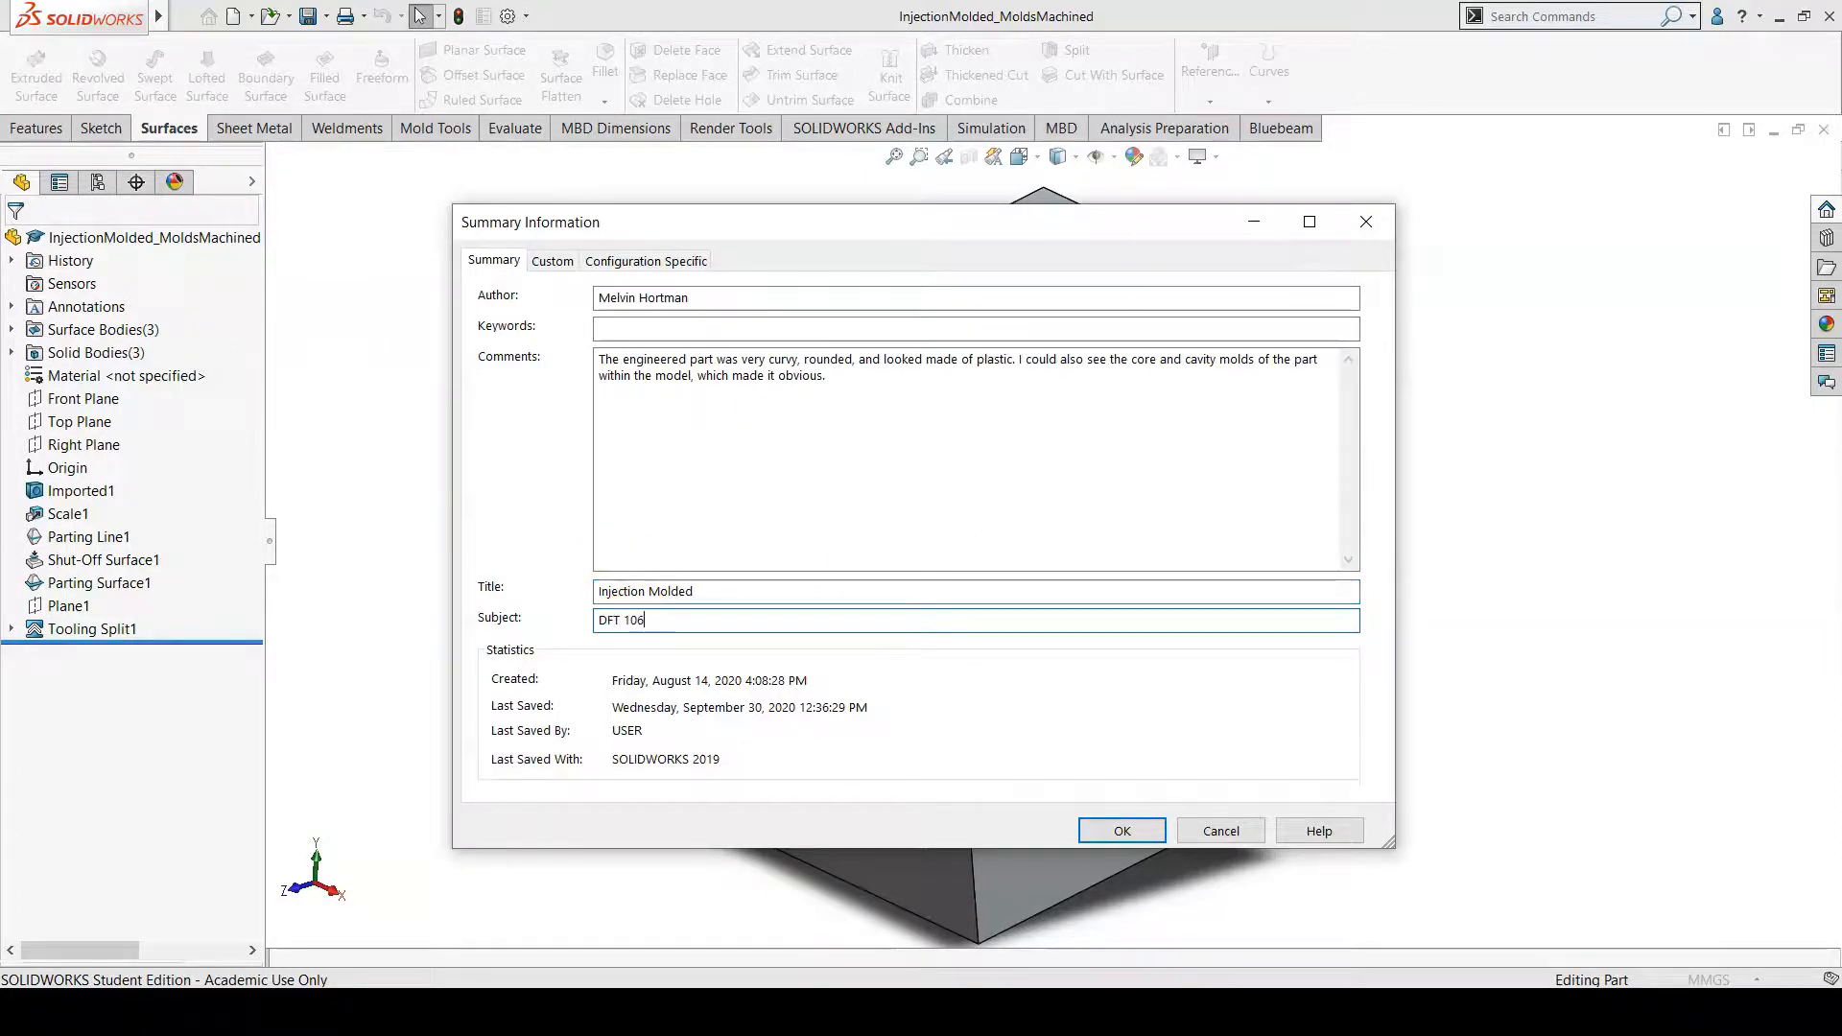
left_click(1101, 833)
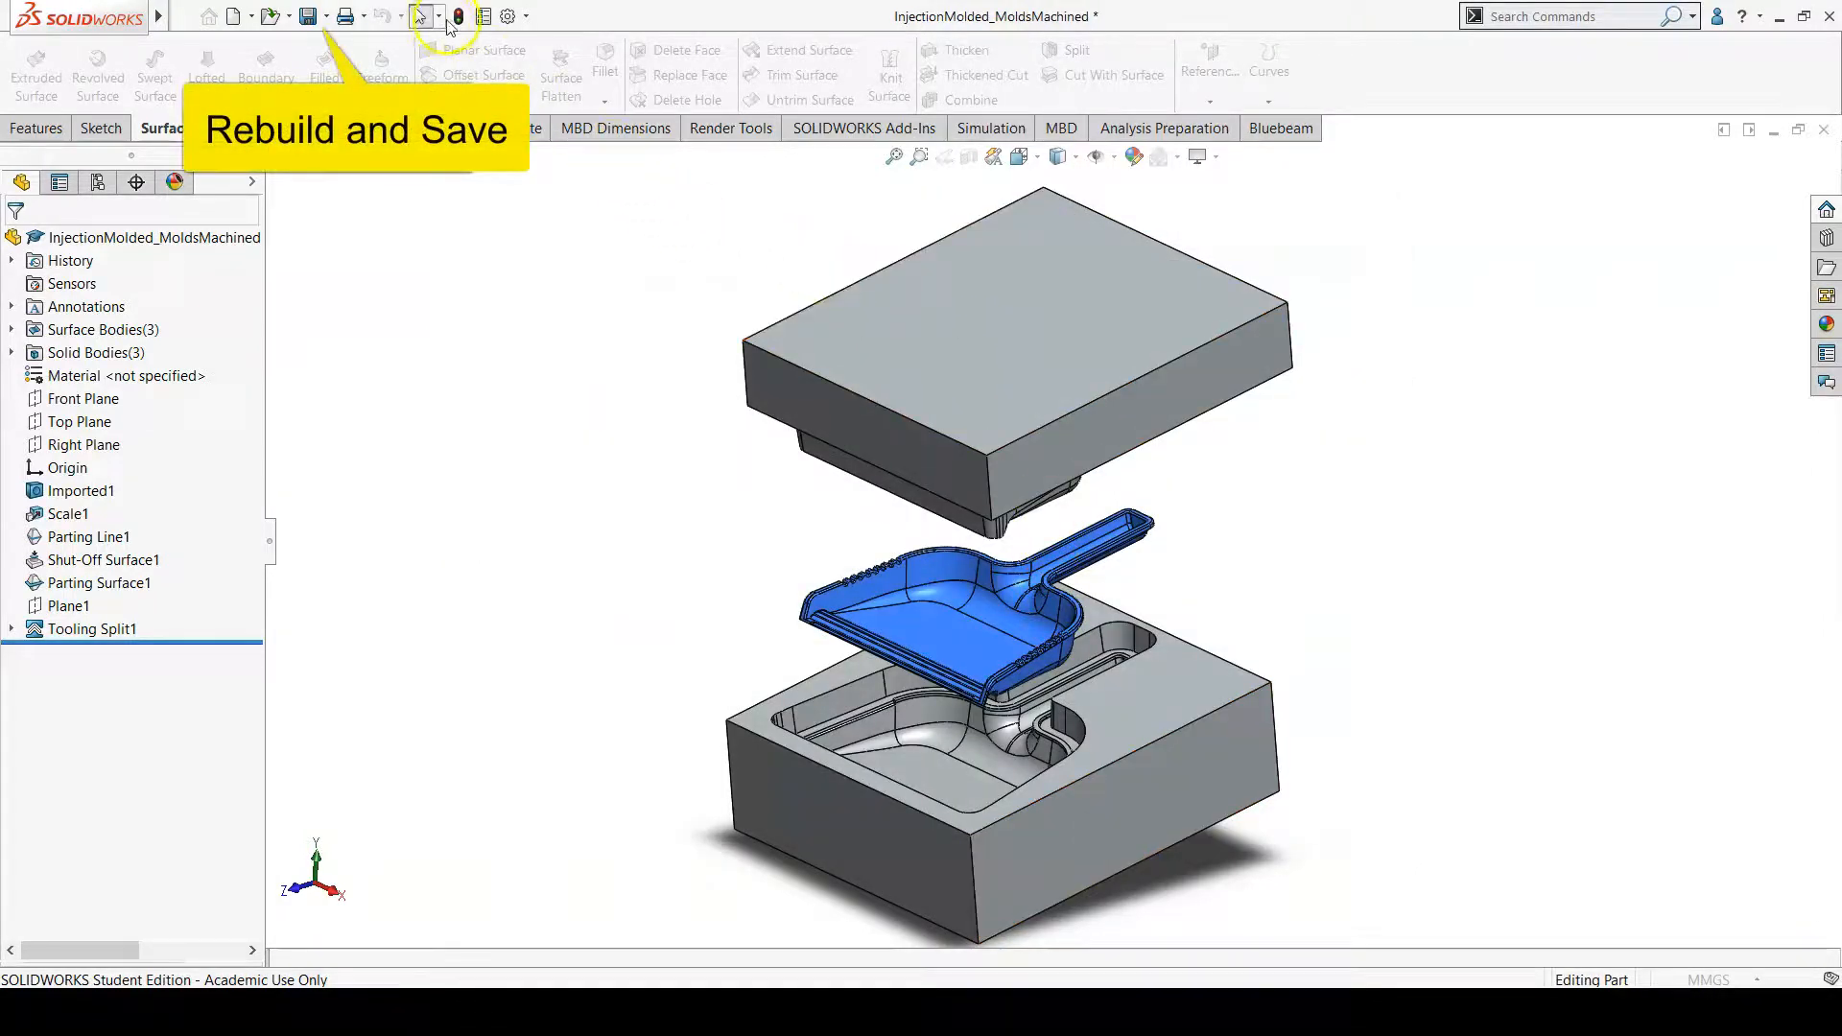
Step: Rebuild the part and save it with the completed summary information
left_click(459, 16)
left_click(308, 16)
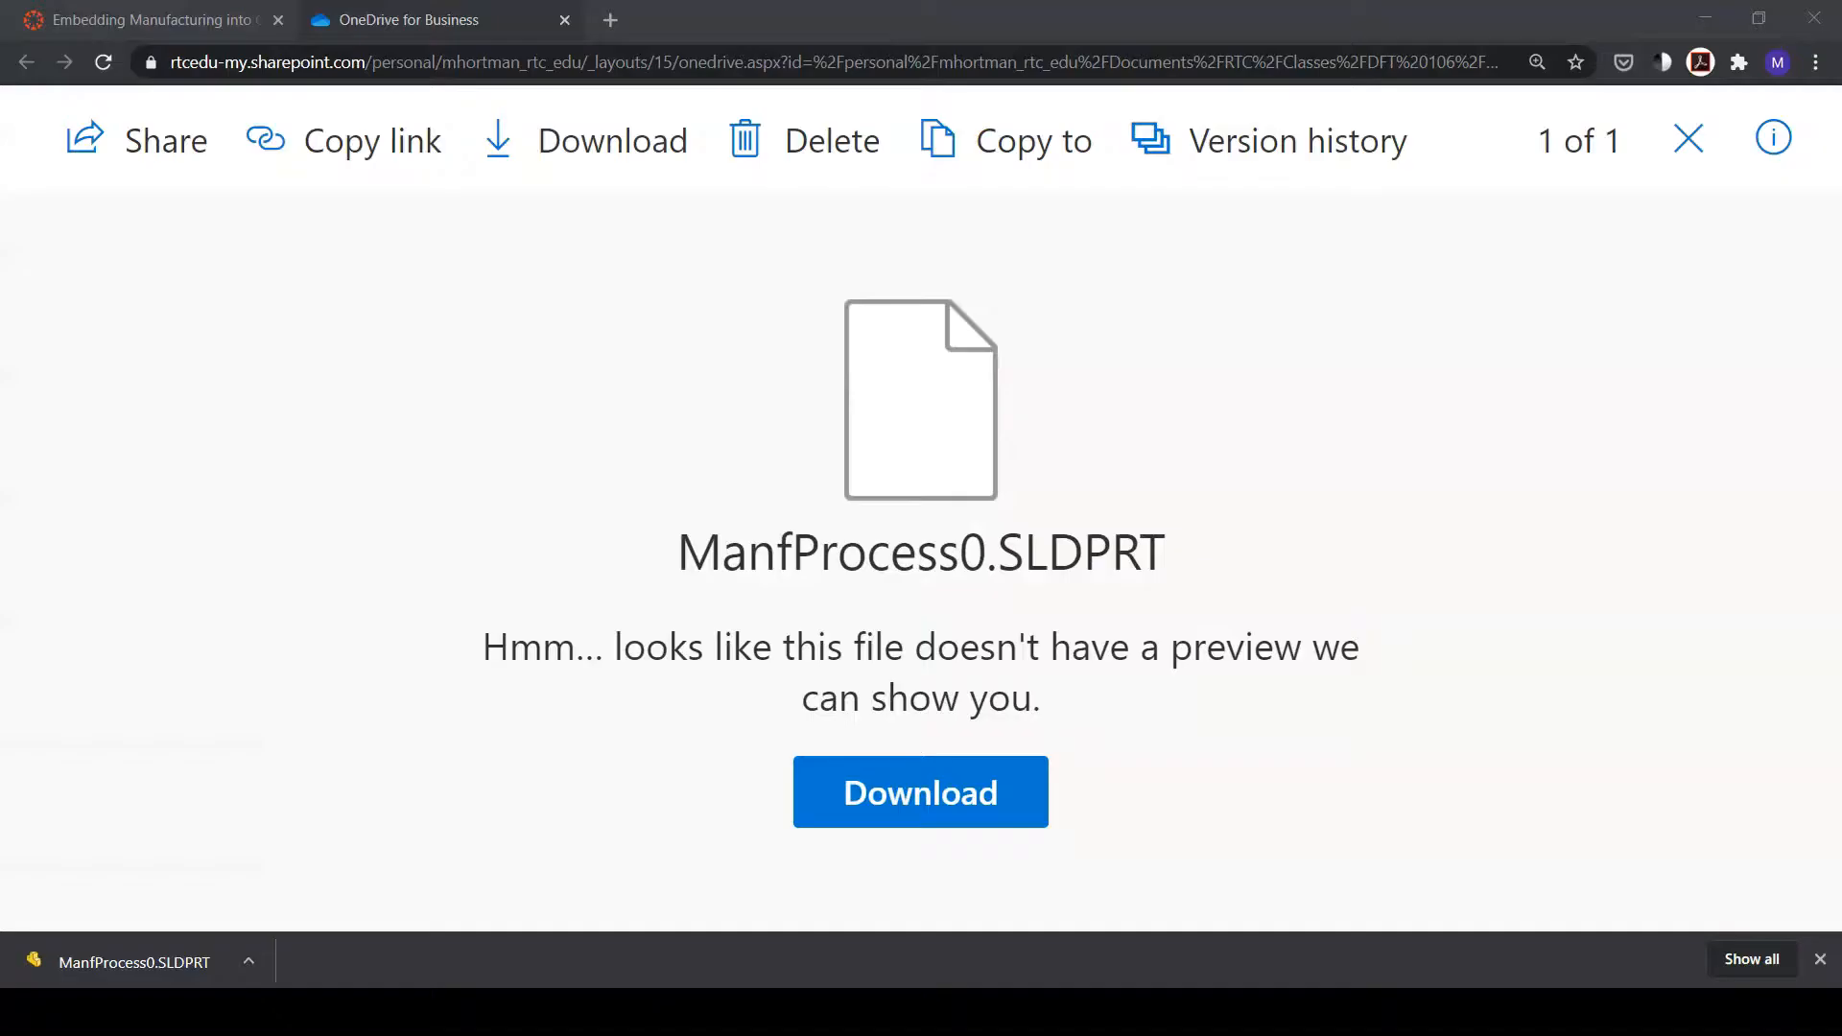
Step: Switch to the browser's "Embedding Manufacturing into CAD Models" assignment page and review its outcomes, instructions and purpose sections
left_click(633, 973)
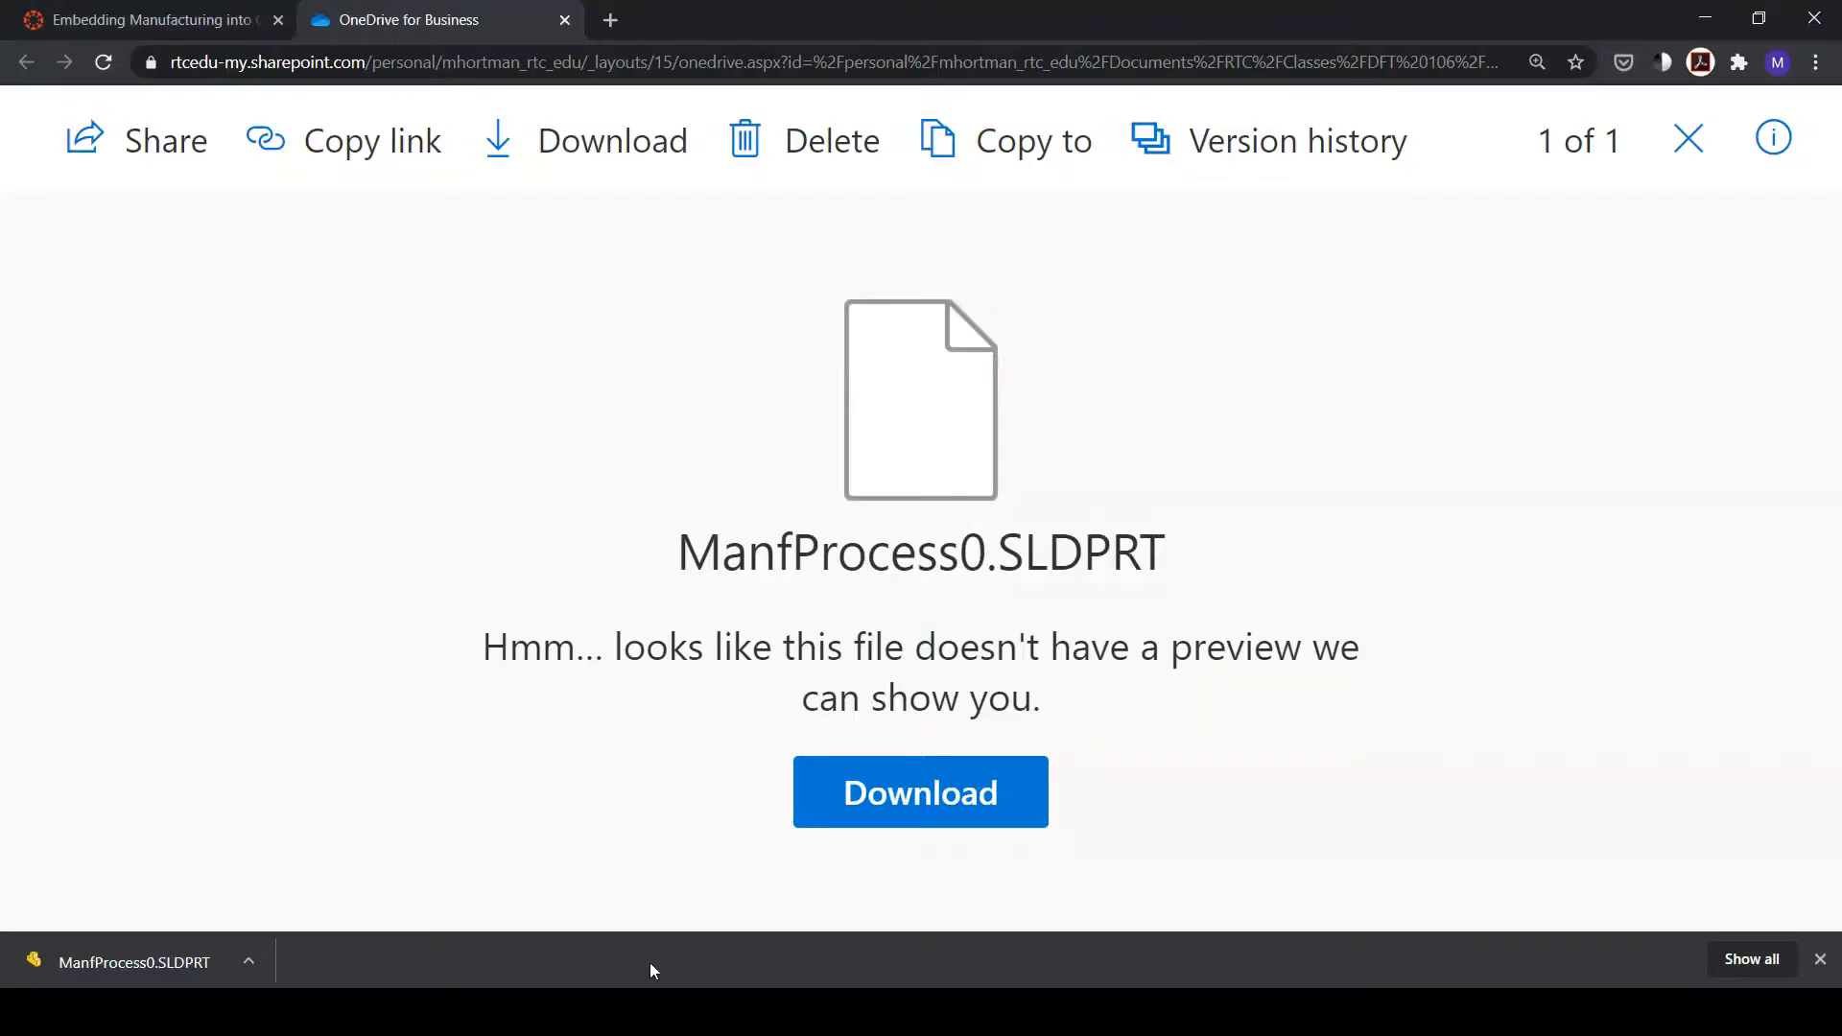
left_click(165, 20)
scroll(1319, 504, "up", 7)
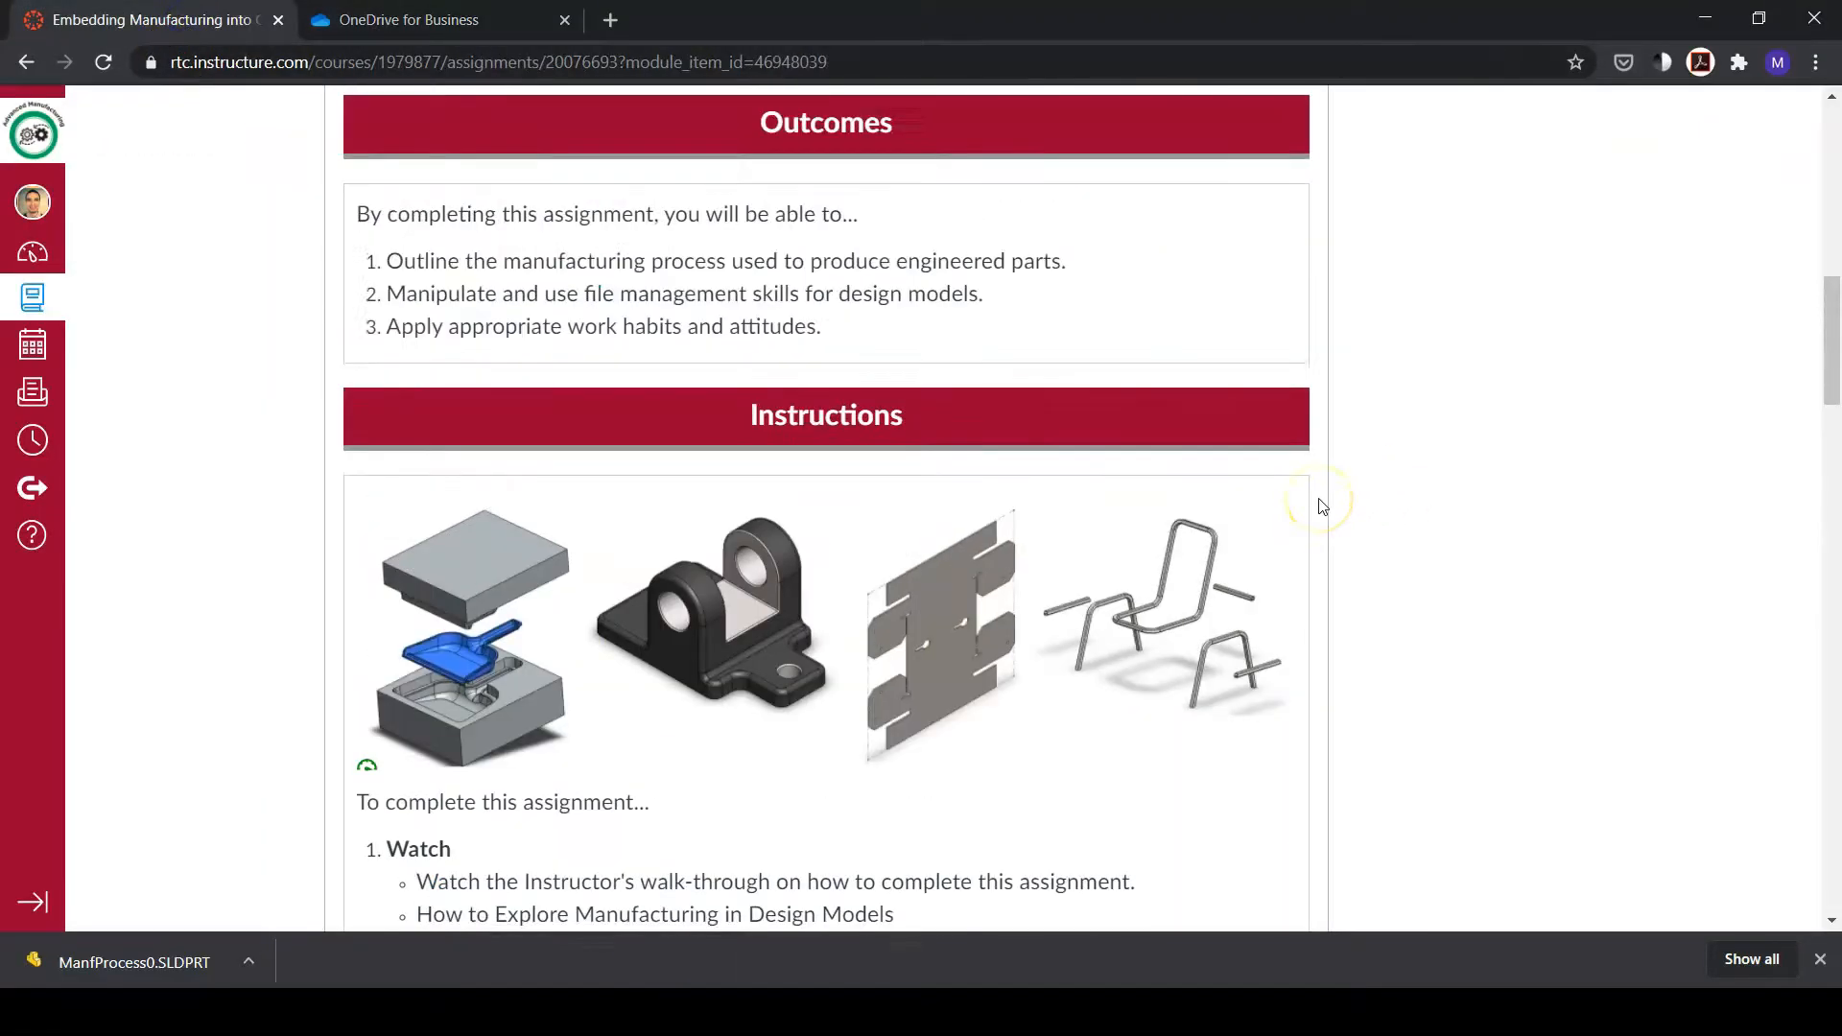
scroll(1319, 504, "up", 8)
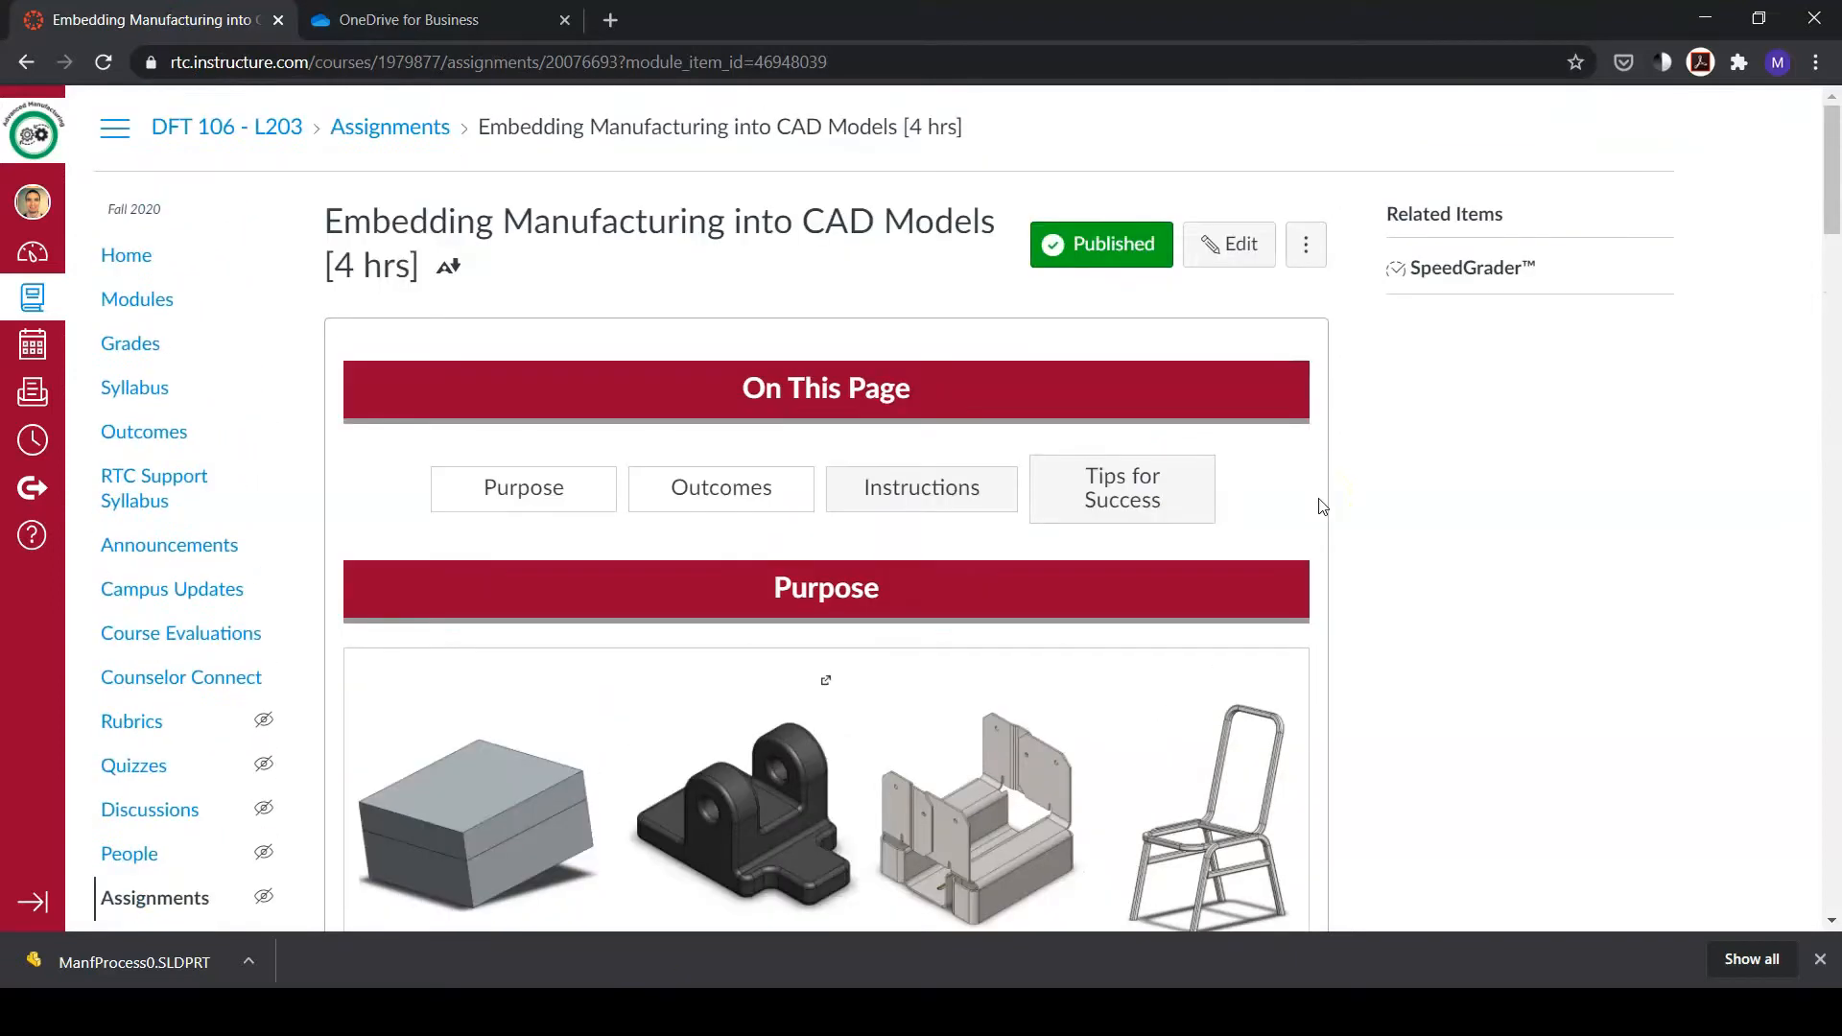
scroll(1319, 506, "down", 3)
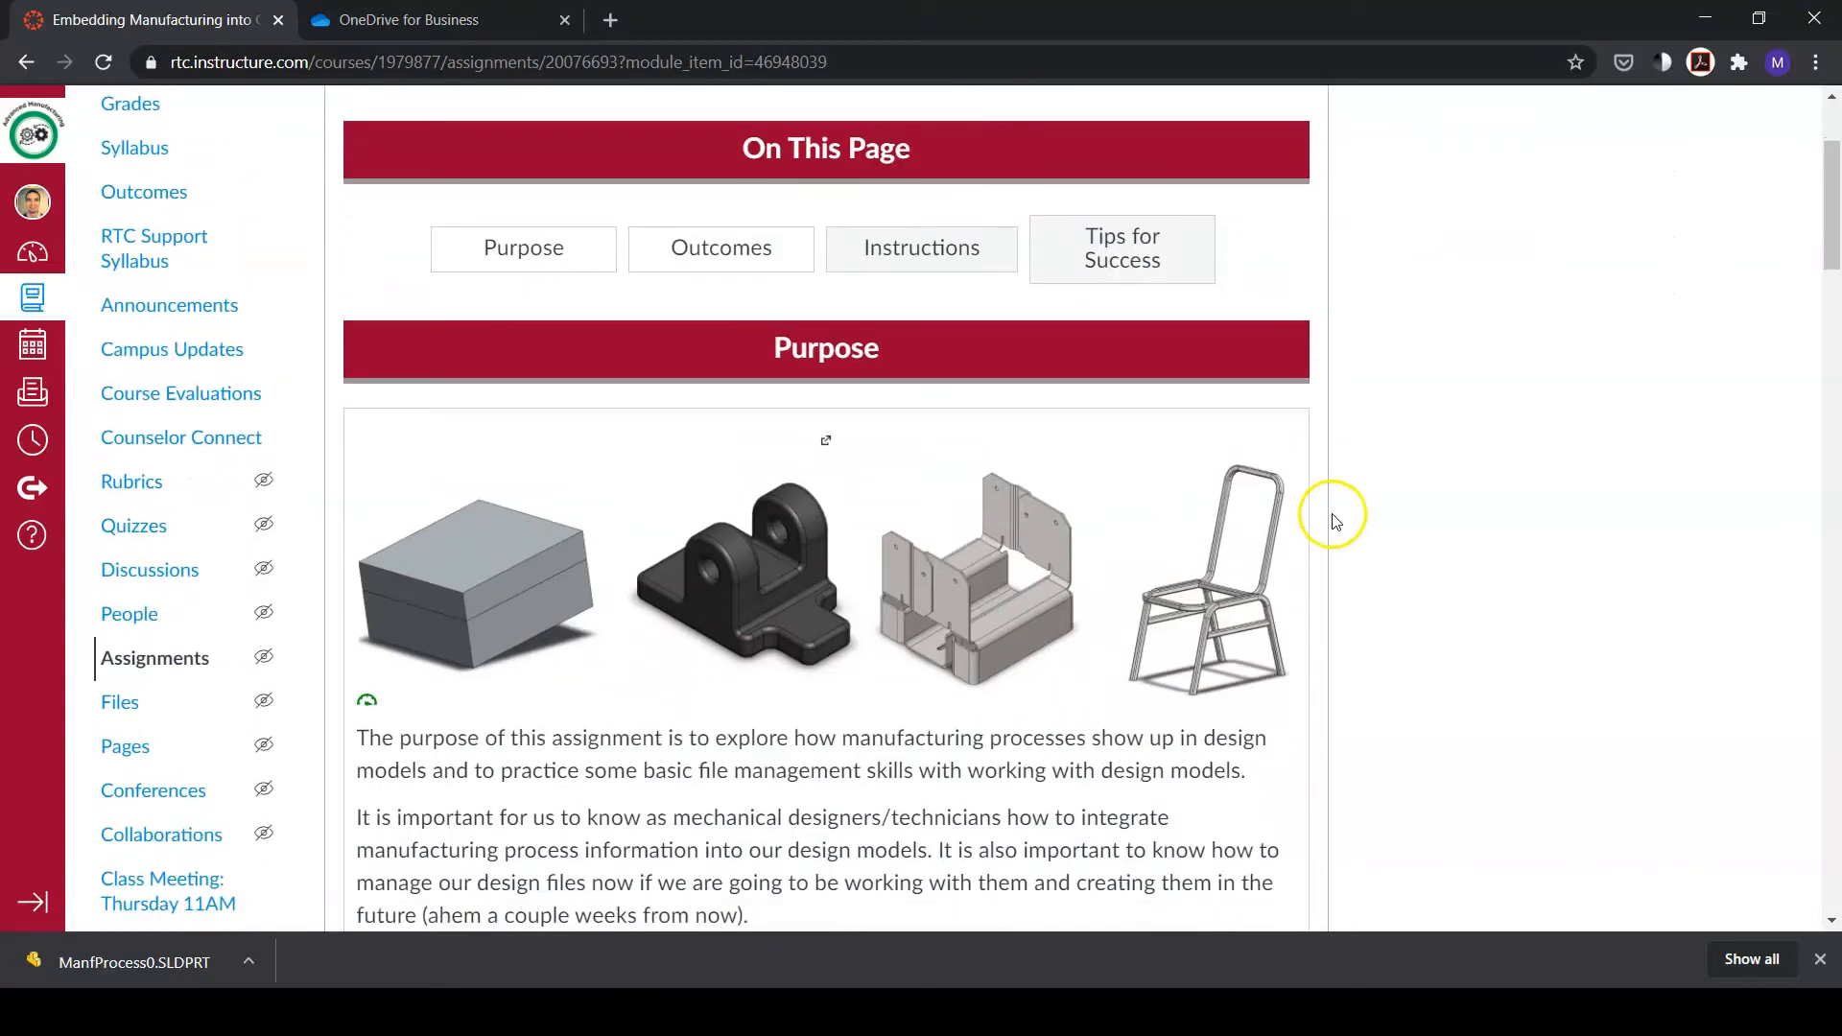